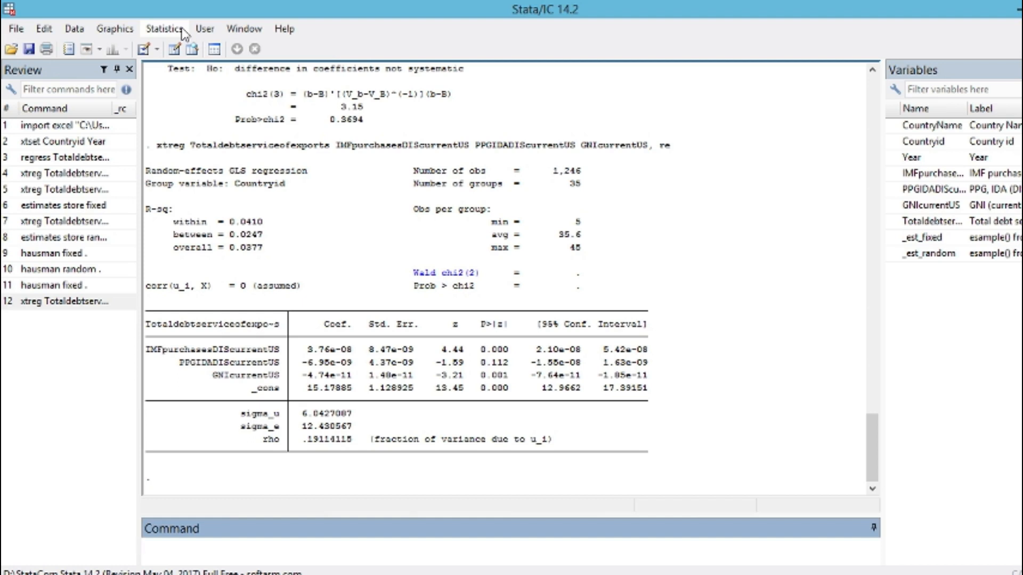
{"action": "left_click", "coordinate": [181, 32]}
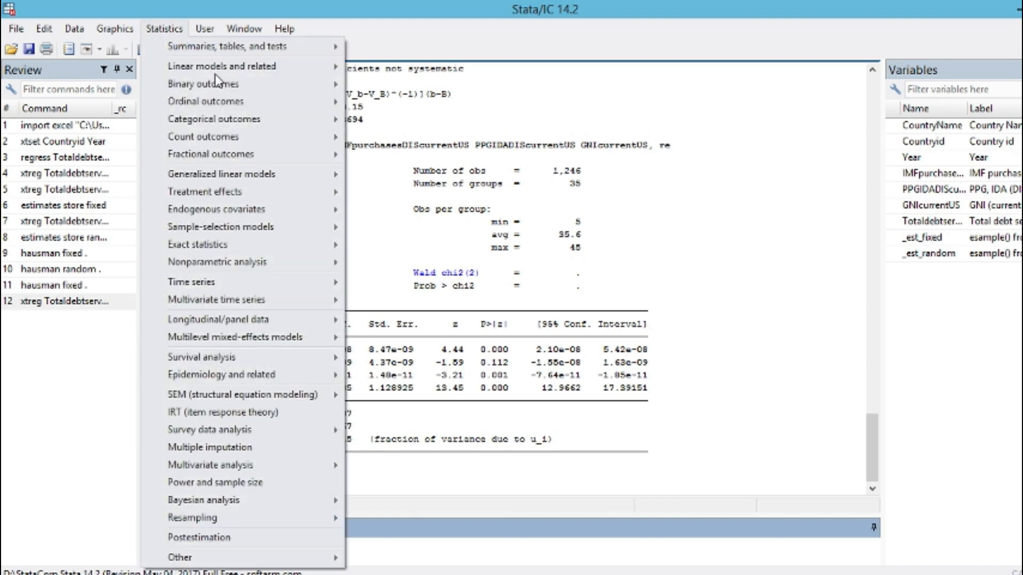
{"action": "mouse_move", "coordinate": [232, 361]}
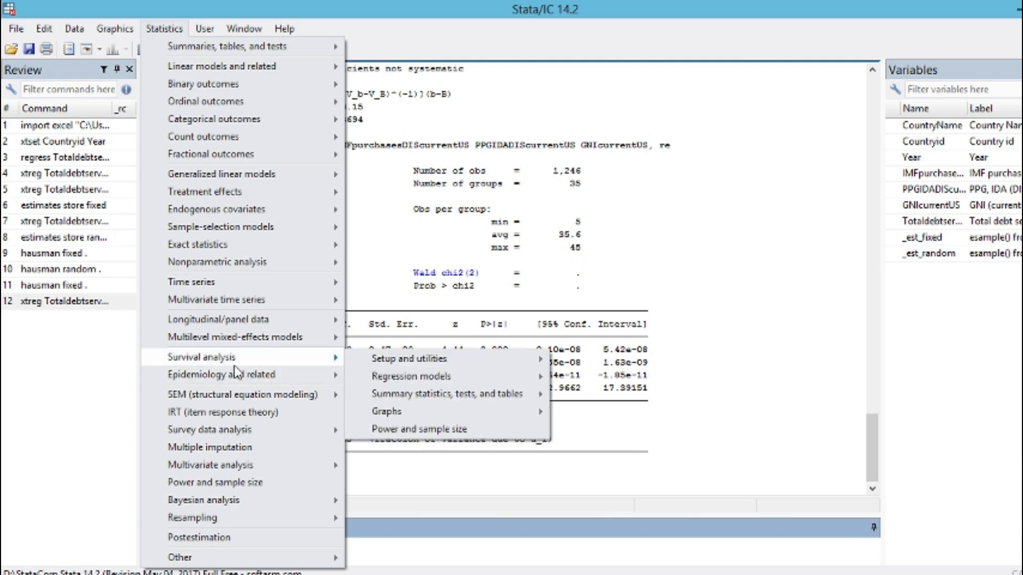
{"action": "mouse_move", "coordinate": [239, 323]}
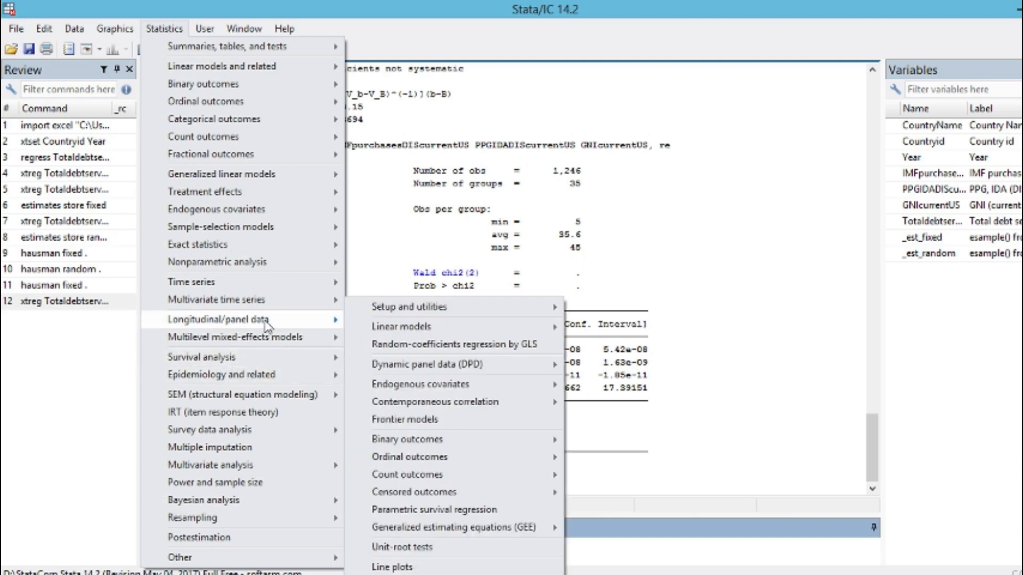
{"action": "mouse_move", "coordinate": [420, 311]}
{"action": "mouse_move", "coordinate": [433, 333]}
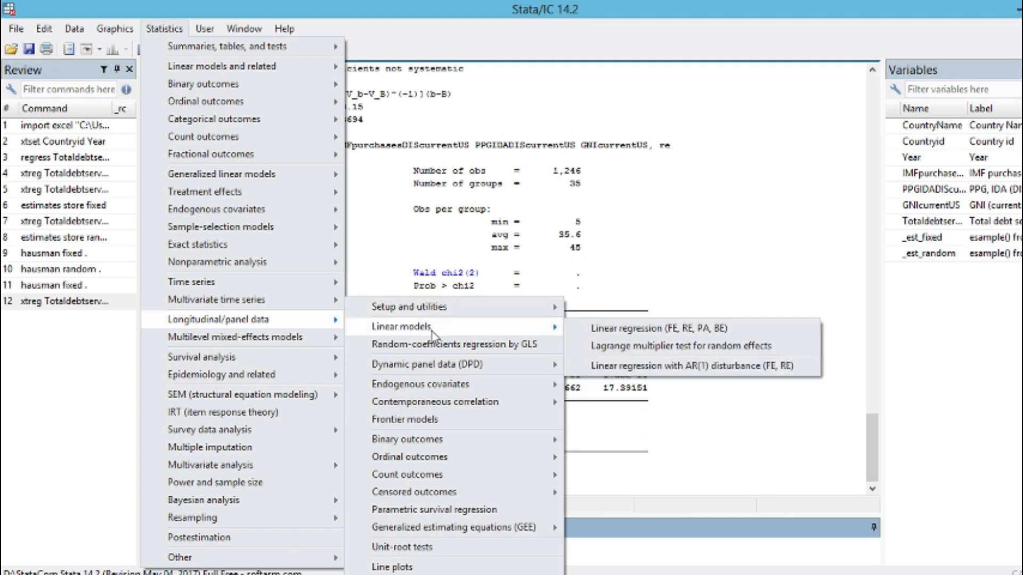
{"action": "left_click", "coordinate": [603, 332]}
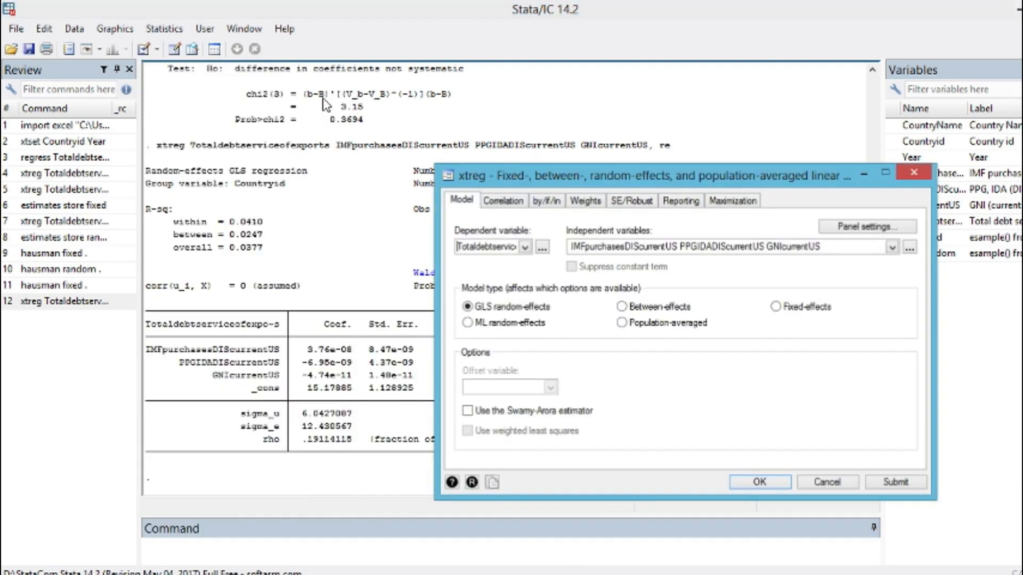
{"action": "left_click", "coordinate": [914, 172]}
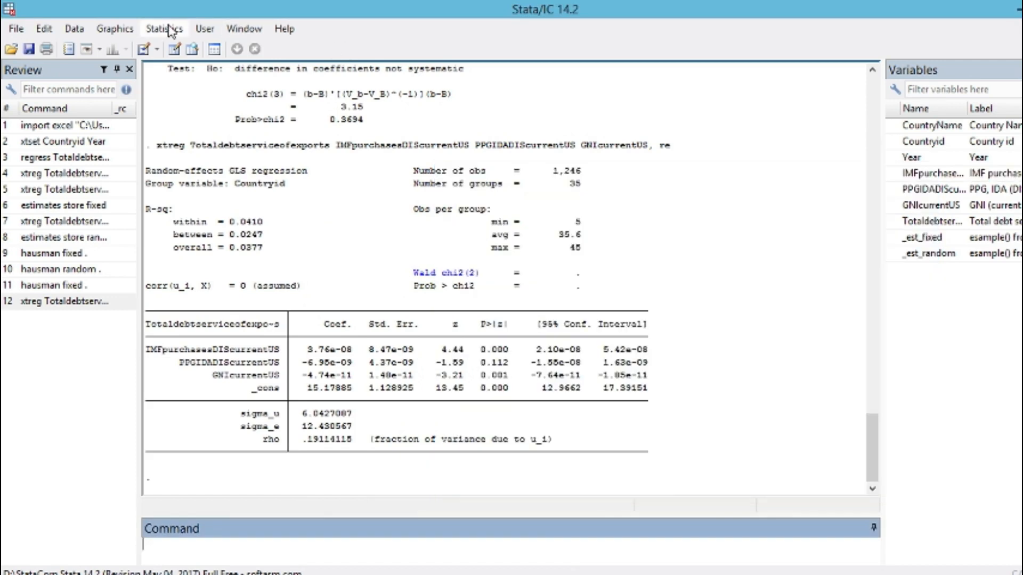
Run a GLS random-effects panel regression of Totaldebtserviceofexports on IMFpurchasesDIScurrentUS, PPGIDADIScurrentUS and GNIcurrentUS
{"action": "left_click", "coordinate": [166, 28]}
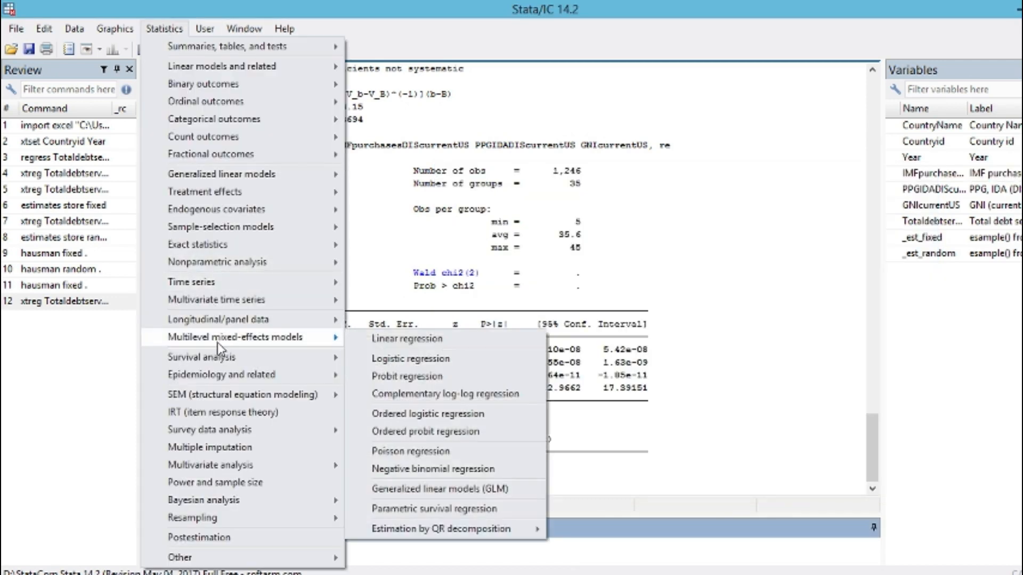
{"action": "mouse_move", "coordinate": [254, 321]}
{"action": "mouse_move", "coordinate": [427, 331]}
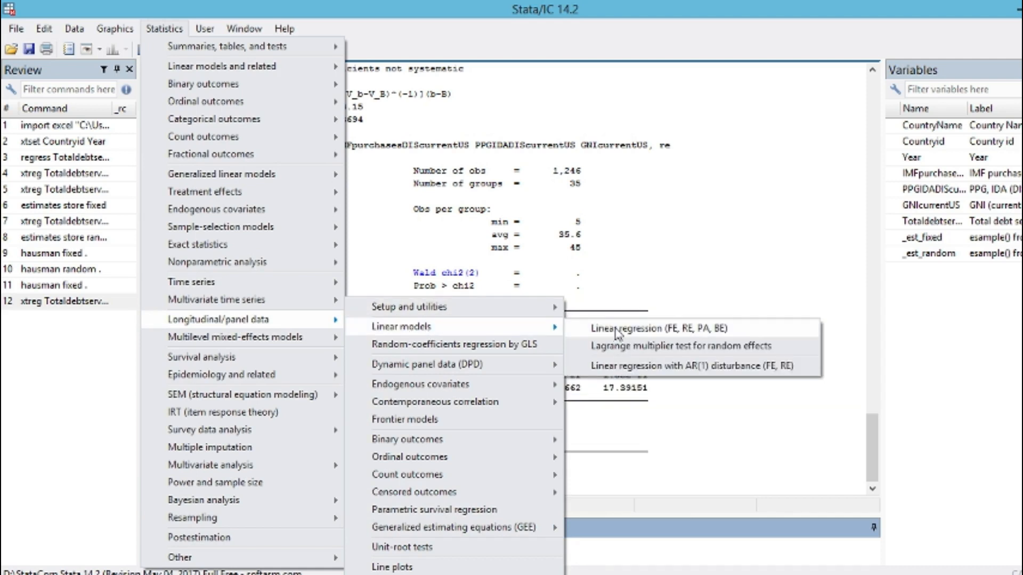
{"action": "left_click", "coordinate": [618, 329]}
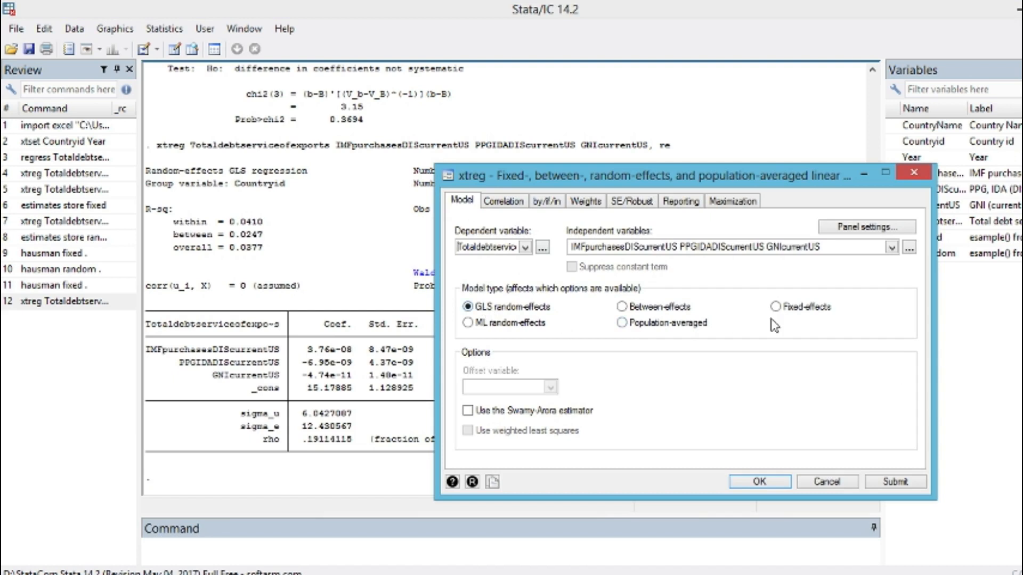
{"action": "left_click", "coordinate": [759, 481]}
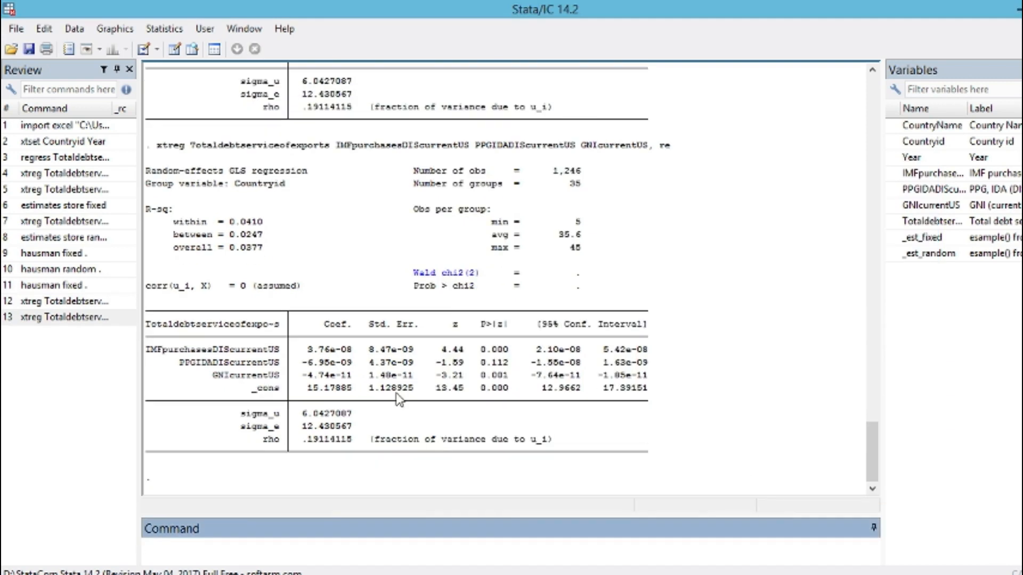
Store the current random-effects estimates in memory under the name random and dismiss the postestimation selector
{"action": "left_click", "coordinate": [166, 30]}
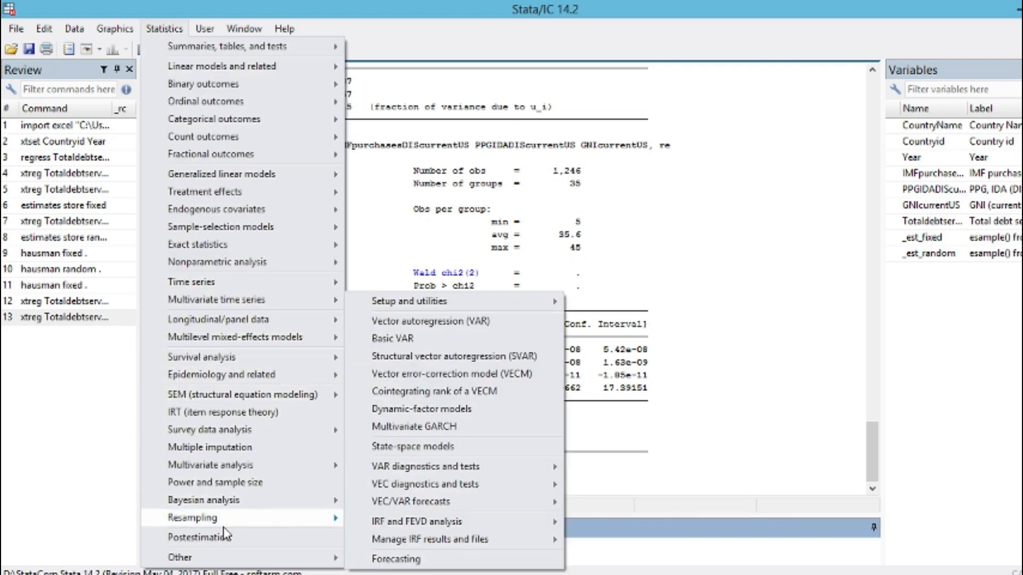
{"action": "left_click", "coordinate": [250, 538]}
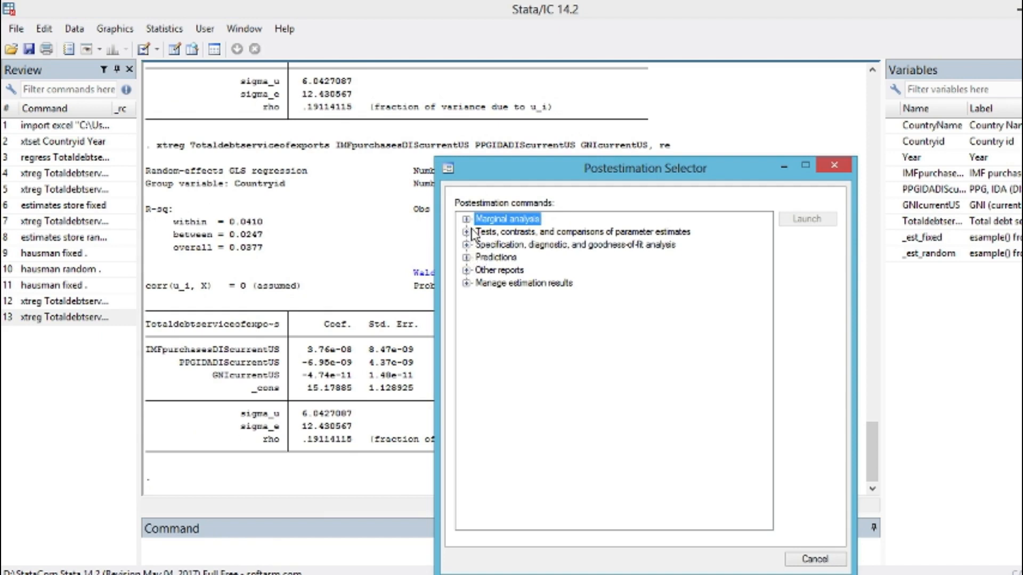
{"action": "left_click", "coordinate": [467, 284]}
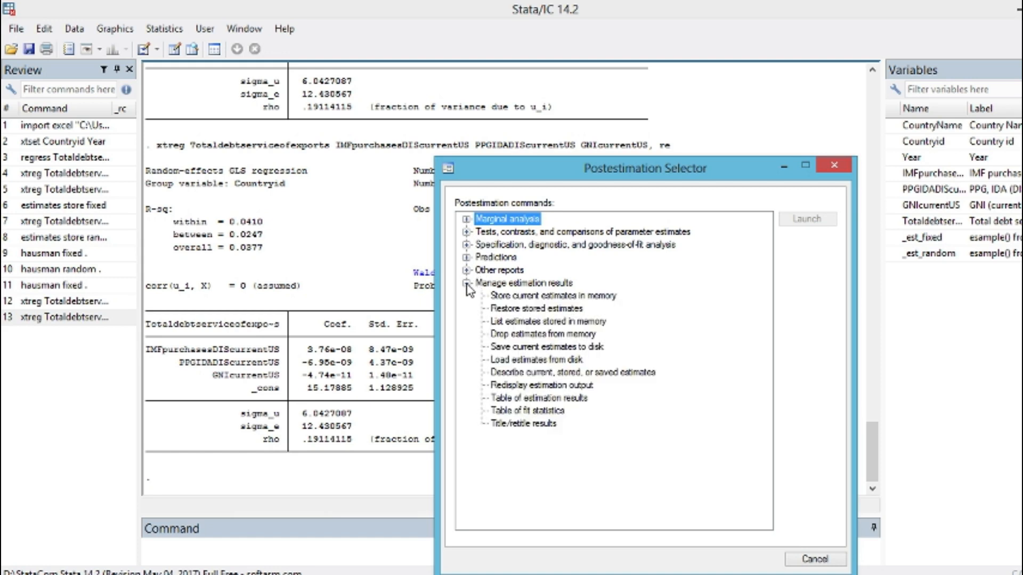
{"action": "double_click", "coordinate": [575, 296]}
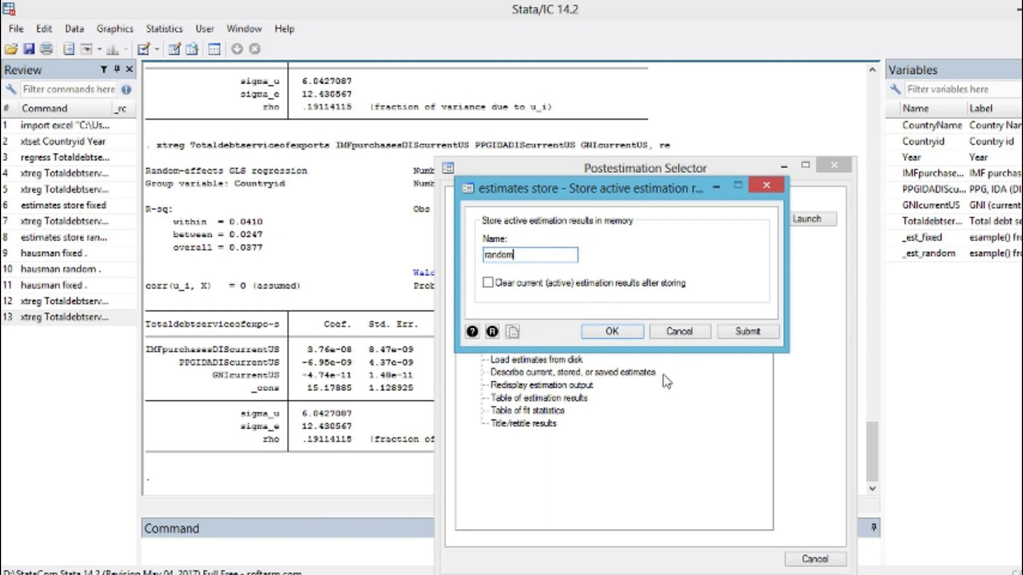
{"action": "left_click_drag", "start_coordinate": [526, 256], "coordinate": [478, 259]}
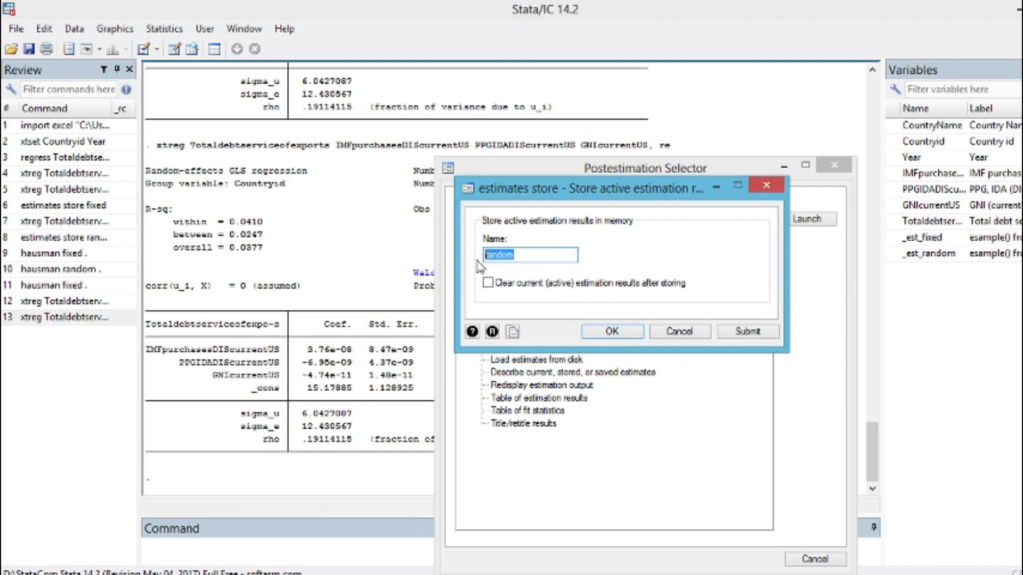
{"action": "double_click", "coordinate": [521, 255]}
{"action": "type", "text": "rando"}
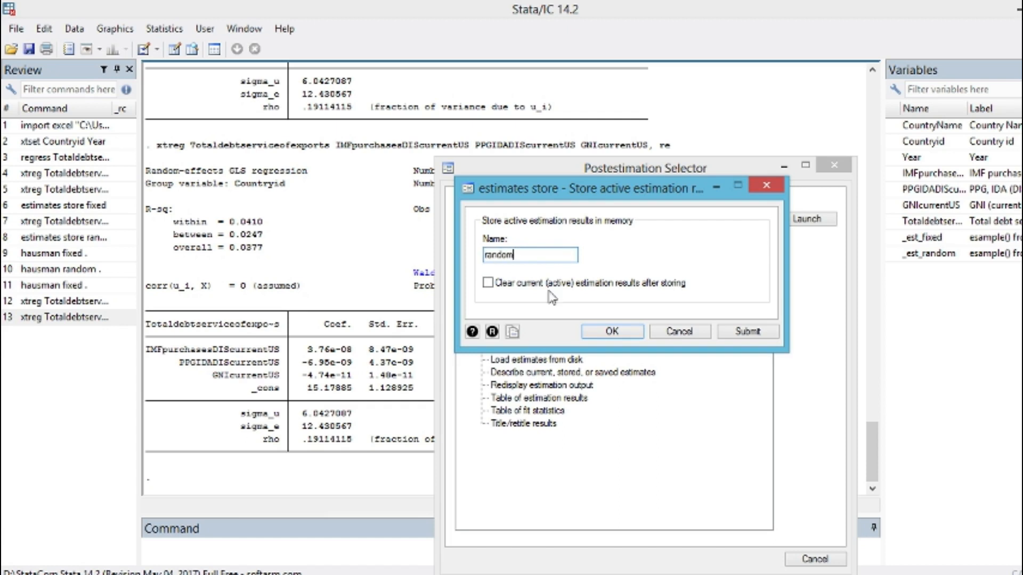
{"action": "left_click", "coordinate": [625, 333]}
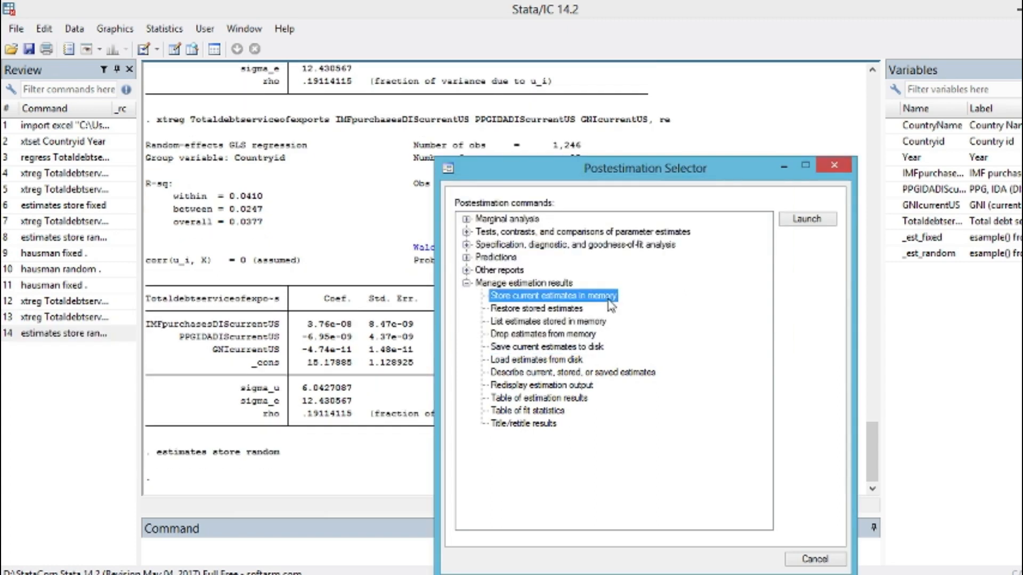
{"action": "left_click", "coordinate": [782, 168]}
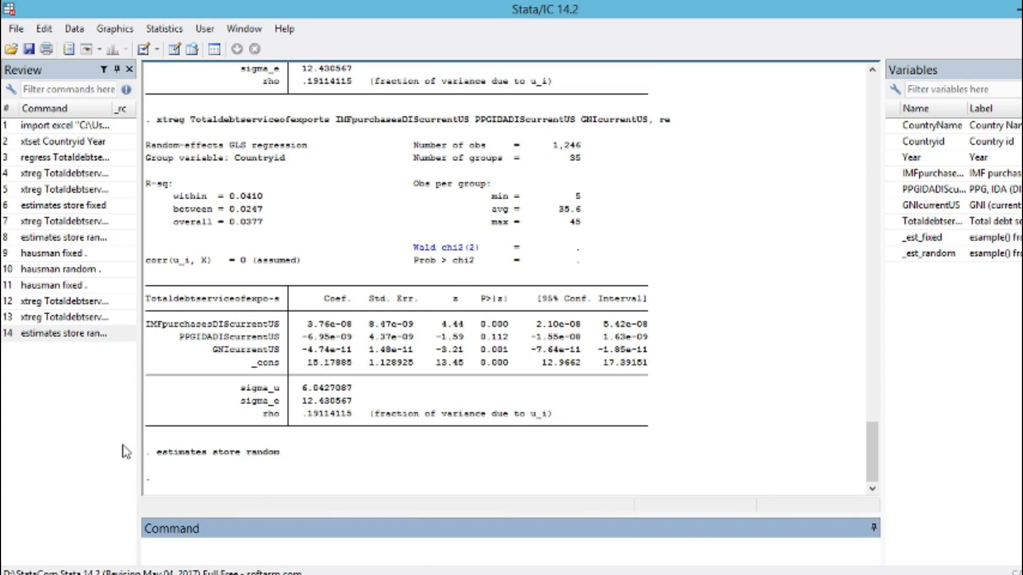
Run the linear panel regression of Totaldebtserviceofexports on the same three independent variables with the Fixed-effects model type
{"action": "left_click", "coordinate": [176, 30]}
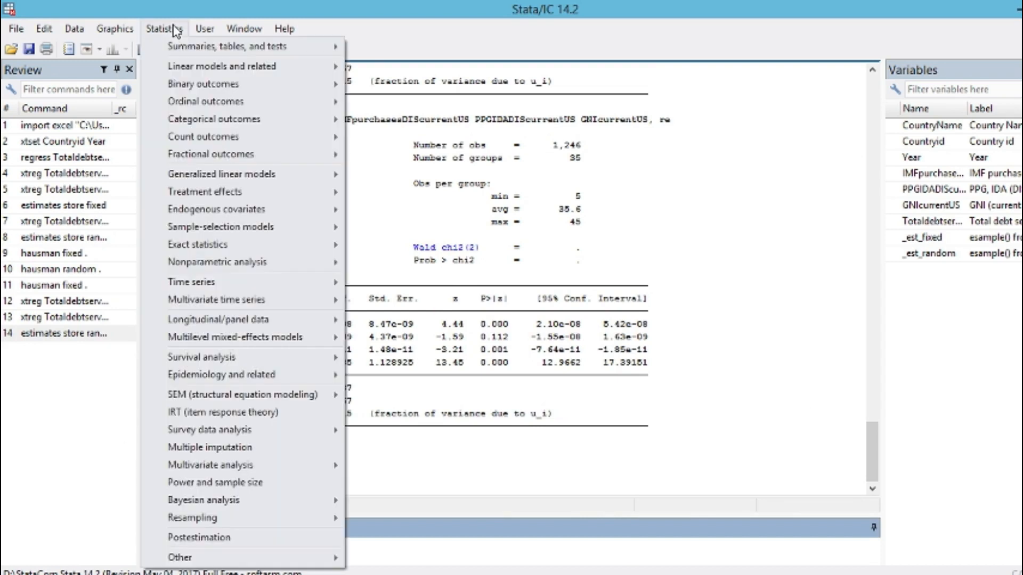
{"action": "mouse_move", "coordinate": [219, 303]}
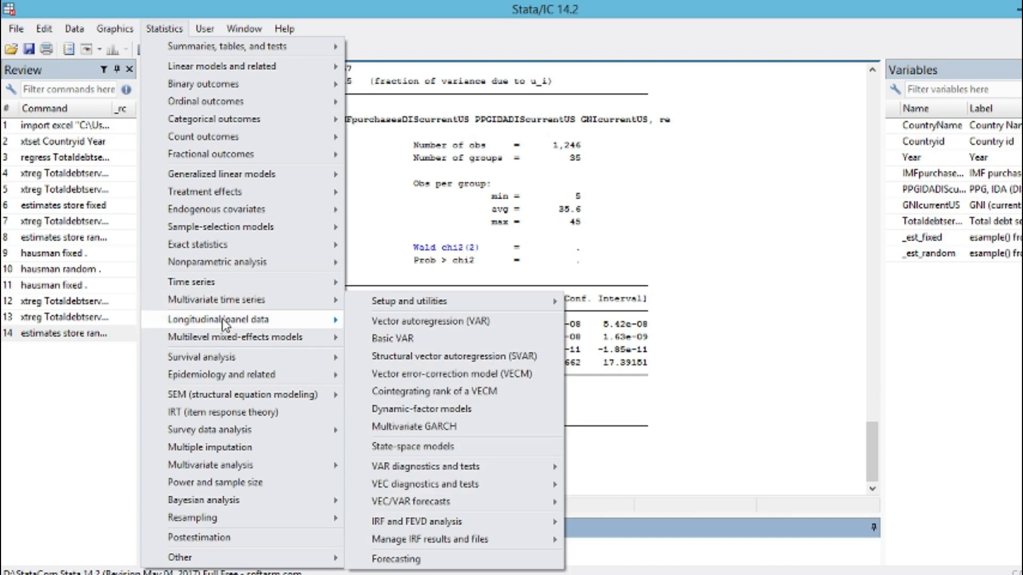
{"action": "mouse_move", "coordinate": [256, 320]}
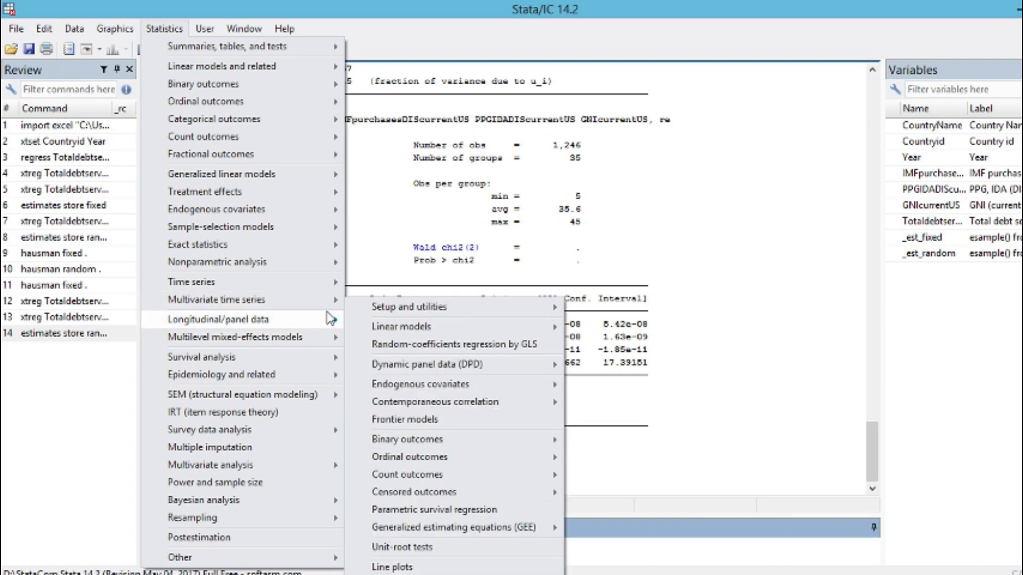
{"action": "mouse_move", "coordinate": [399, 309]}
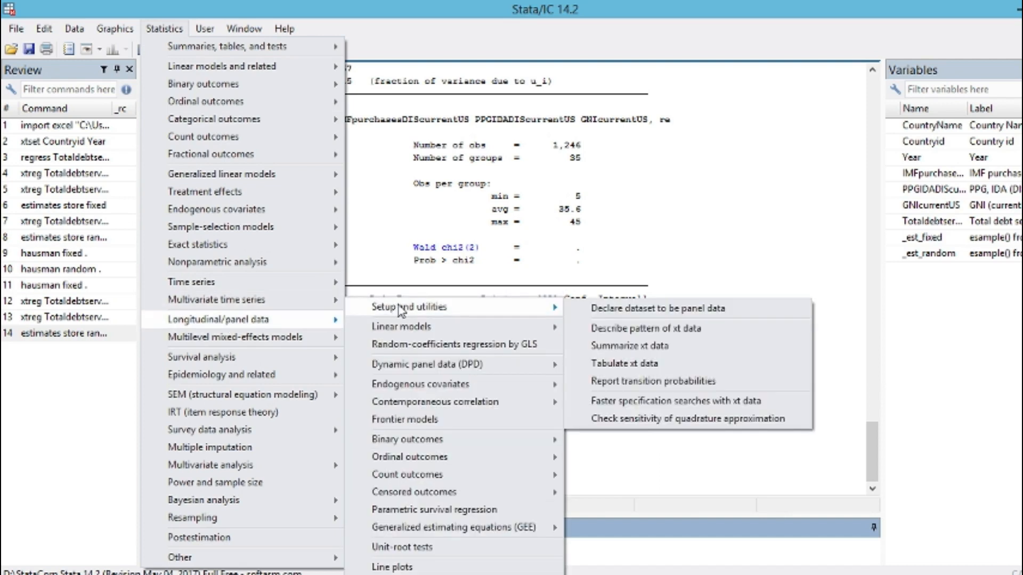
{"action": "mouse_move", "coordinate": [405, 327]}
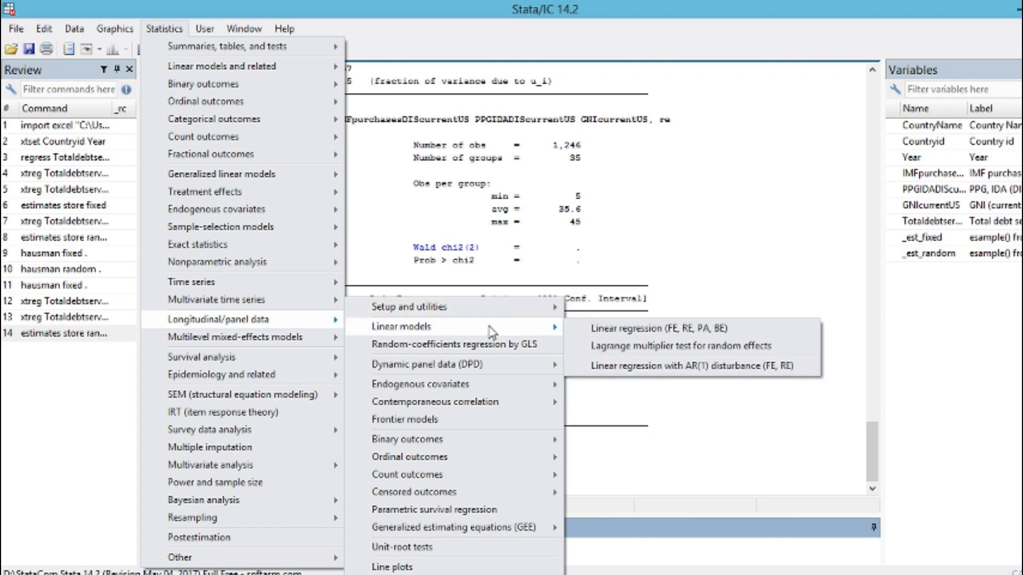
{"action": "left_click", "coordinate": [599, 331]}
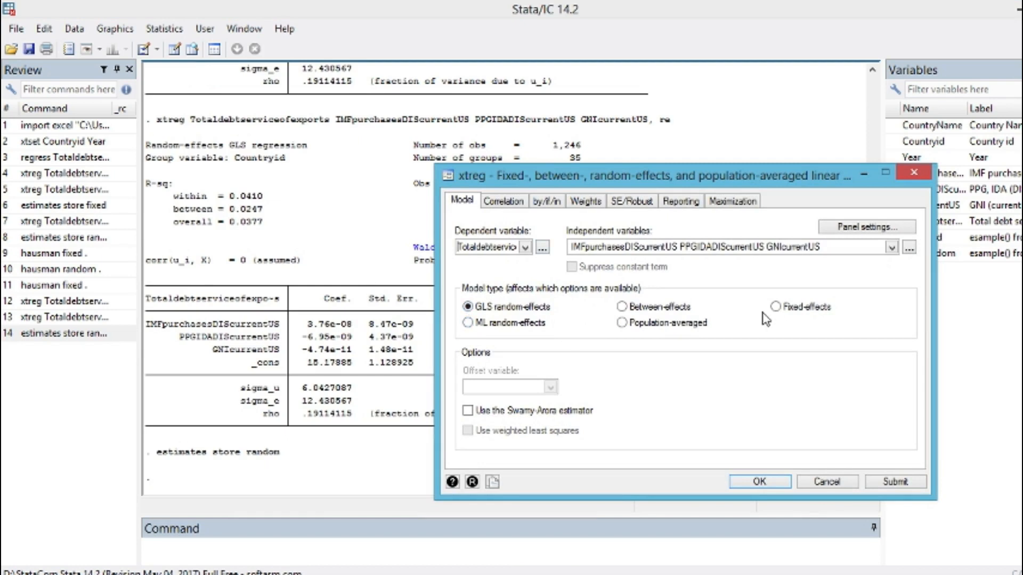
{"action": "left_click", "coordinate": [782, 310]}
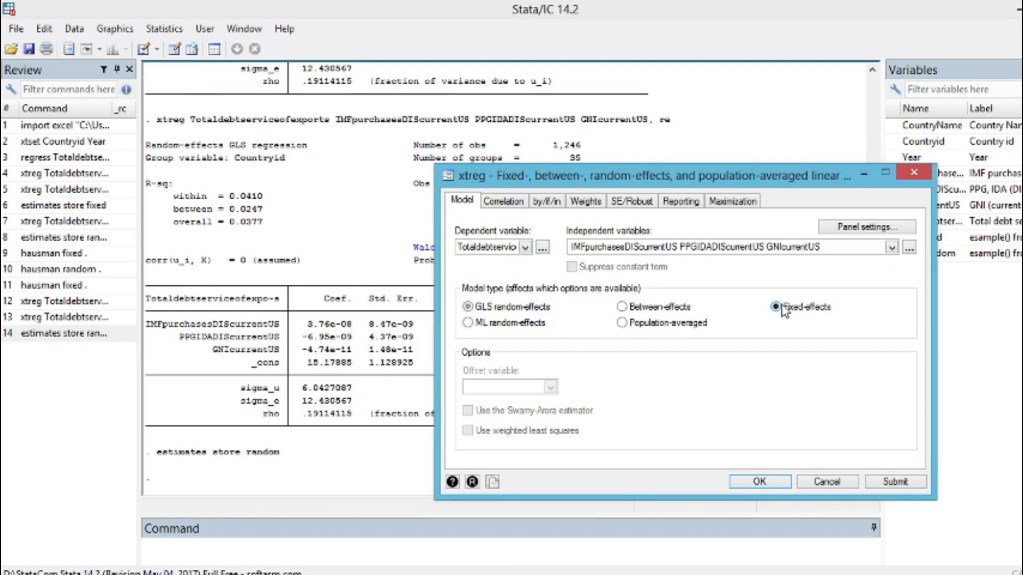
{"action": "left_click", "coordinate": [758, 483]}
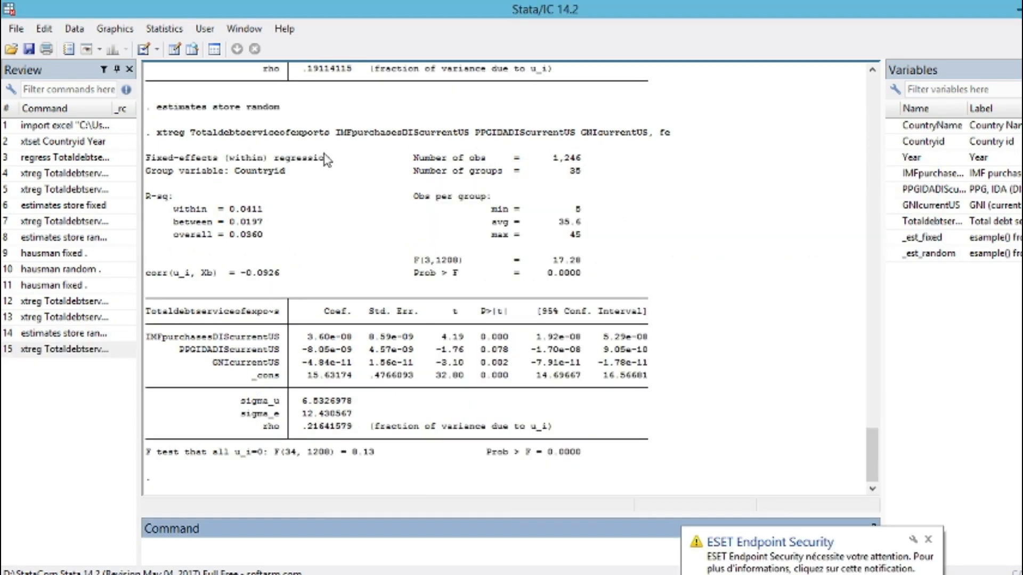
Store the current fixed-effects estimates in memory under the name fixed and close the postestimation selector
{"action": "left_click", "coordinate": [176, 30]}
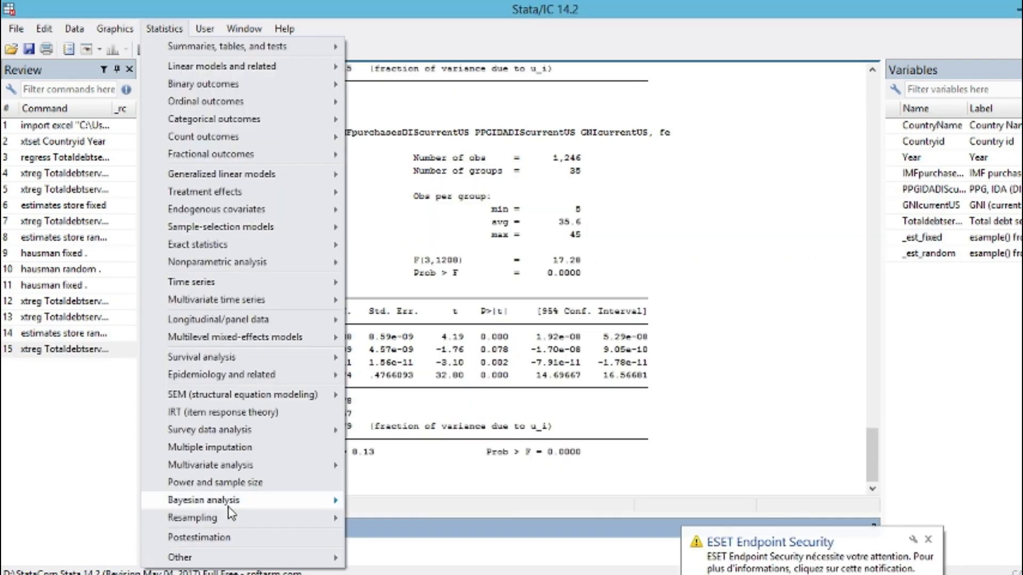
{"action": "left_click", "coordinate": [229, 538]}
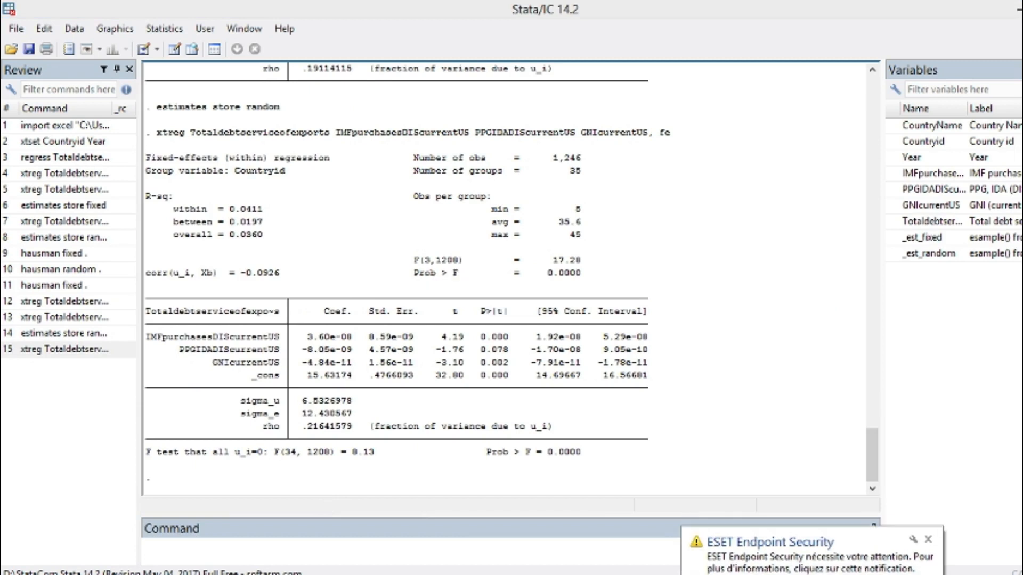
{"action": "mouse_move", "coordinate": [861, 574]}
{"action": "left_click", "coordinate": [917, 528]}
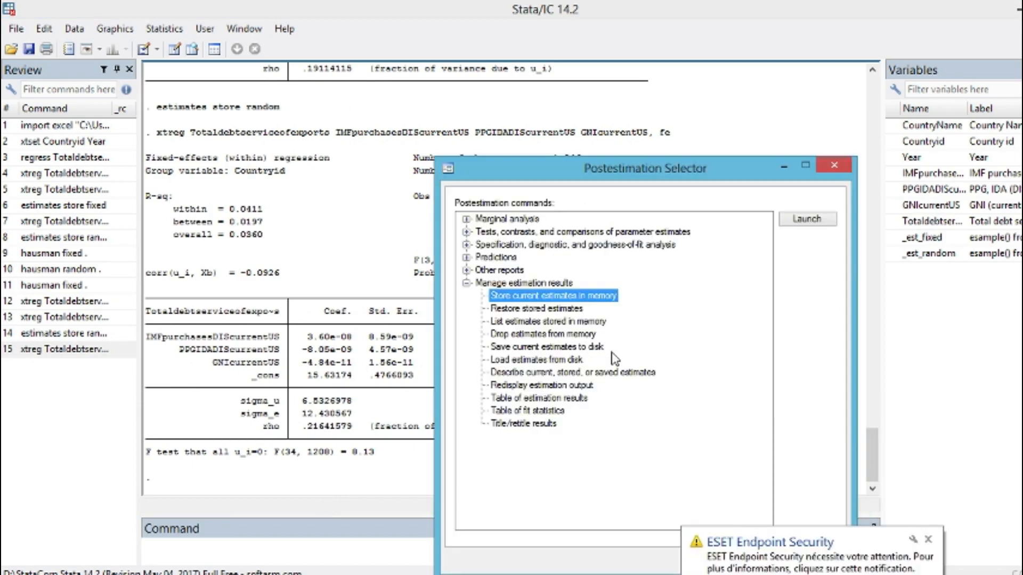
{"action": "double_click", "coordinate": [511, 296]}
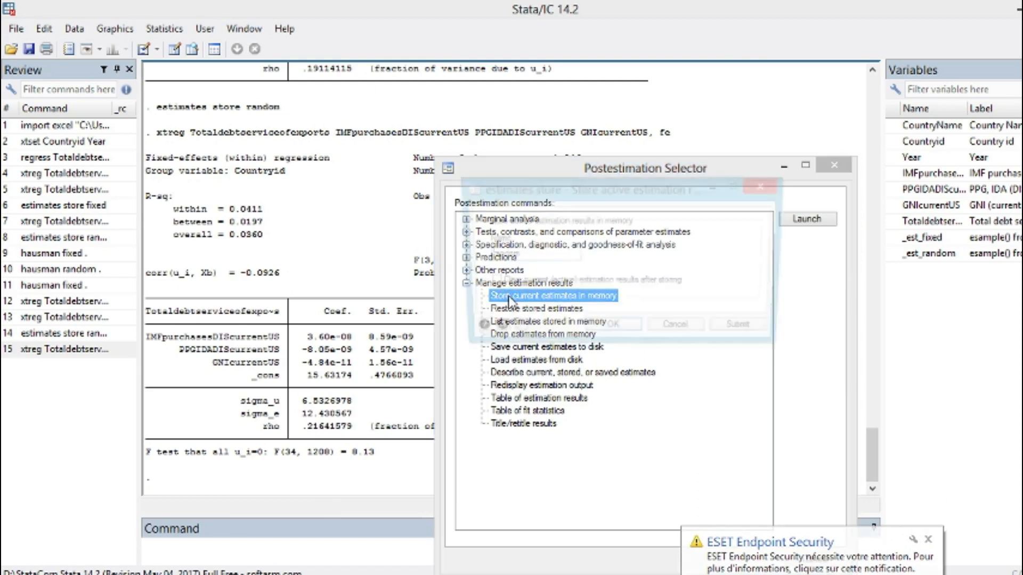
{"action": "left_click_drag", "start_coordinate": [513, 255], "coordinate": [458, 257]}
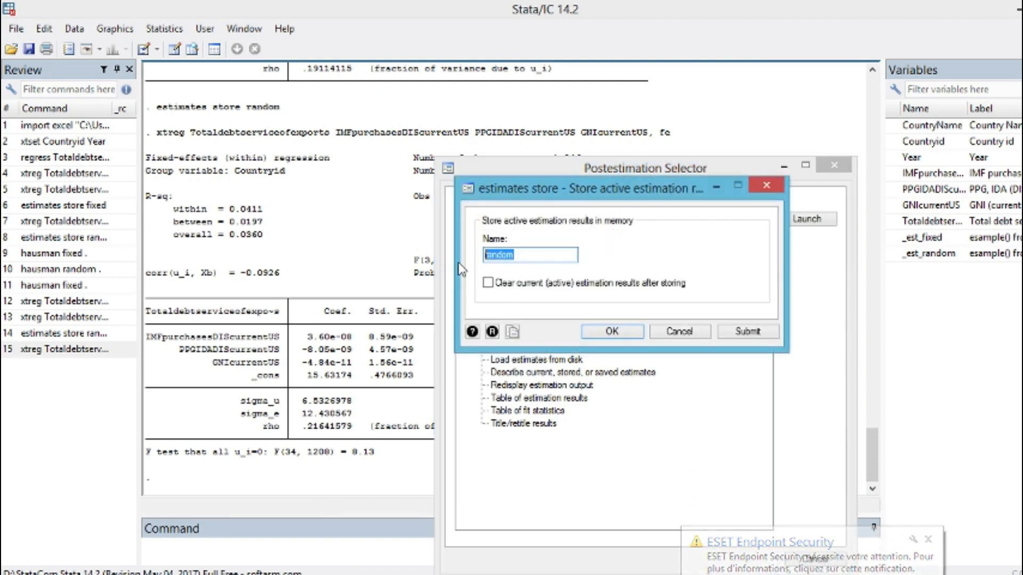
{"action": "type", "text": "fixed"}
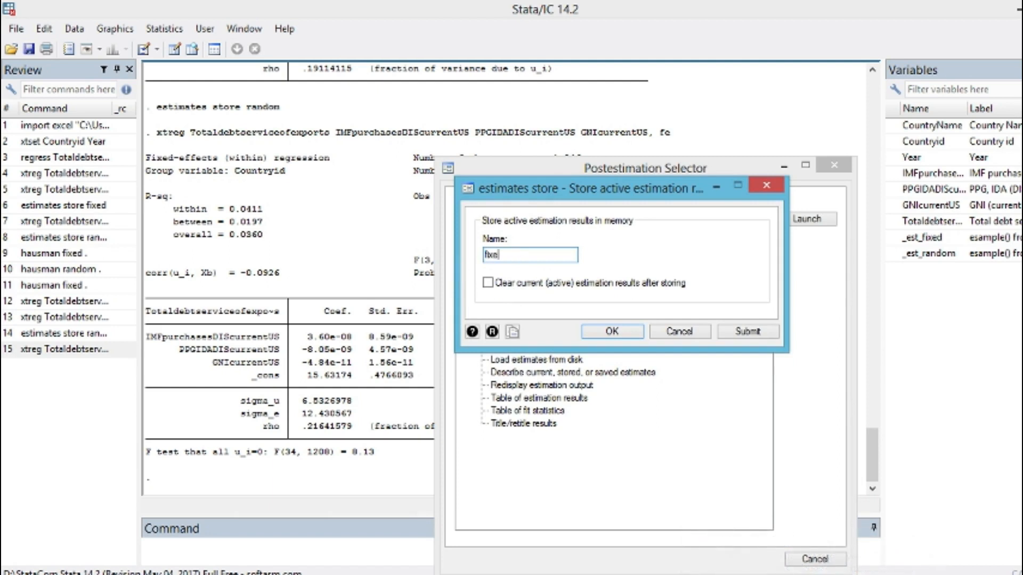
{"action": "left_click", "coordinate": [620, 334]}
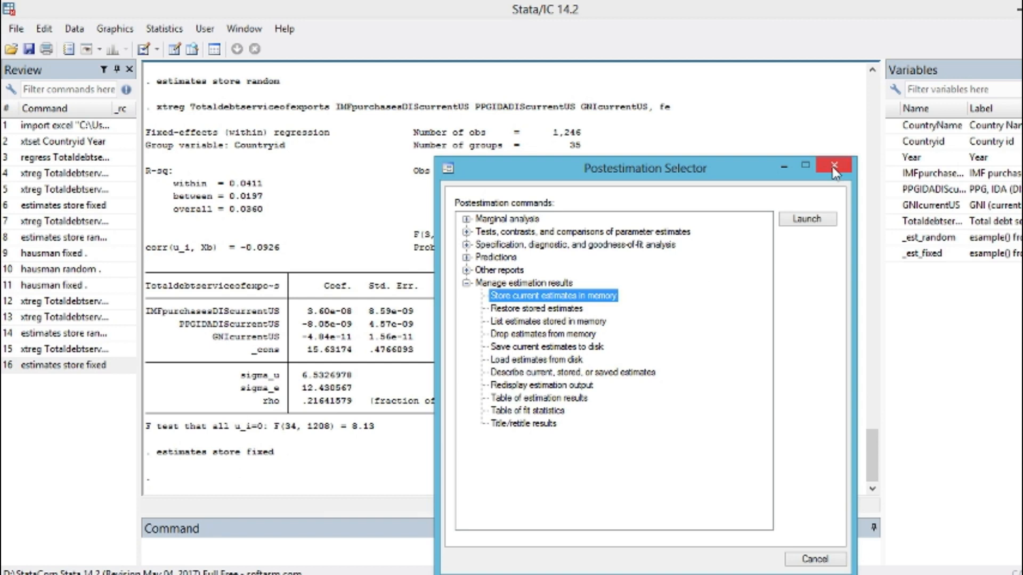
{"action": "left_click", "coordinate": [834, 166]}
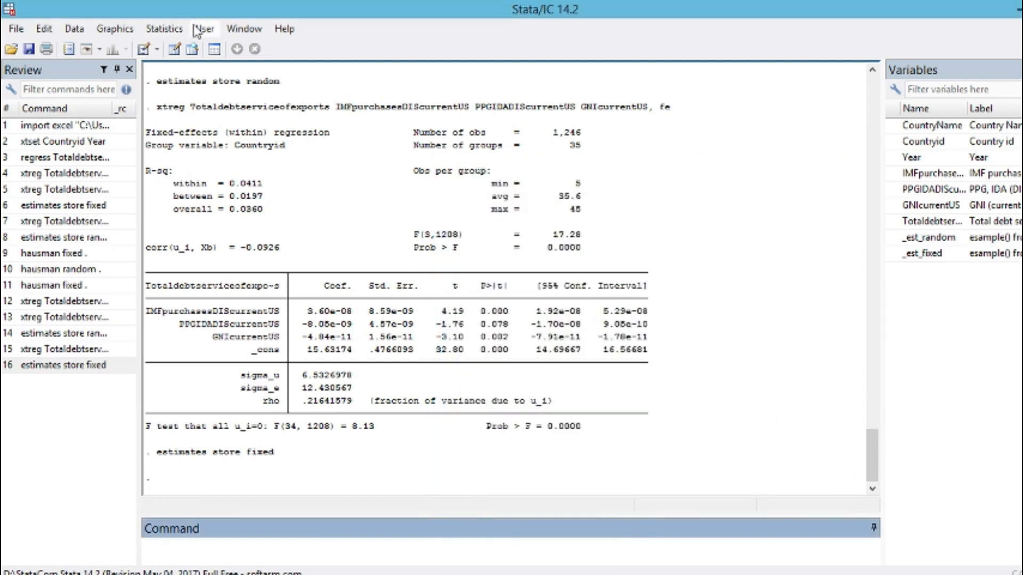
Open the Hausman specification test for the stored panel models and choose fixed as the consistent estimation
{"action": "left_click", "coordinate": [166, 31]}
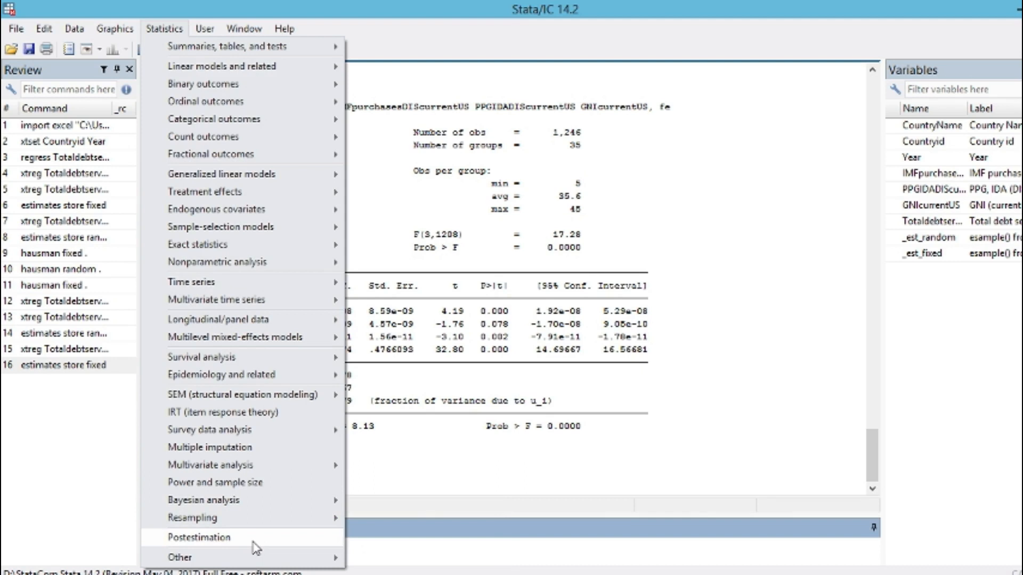
{"action": "left_click", "coordinate": [255, 538]}
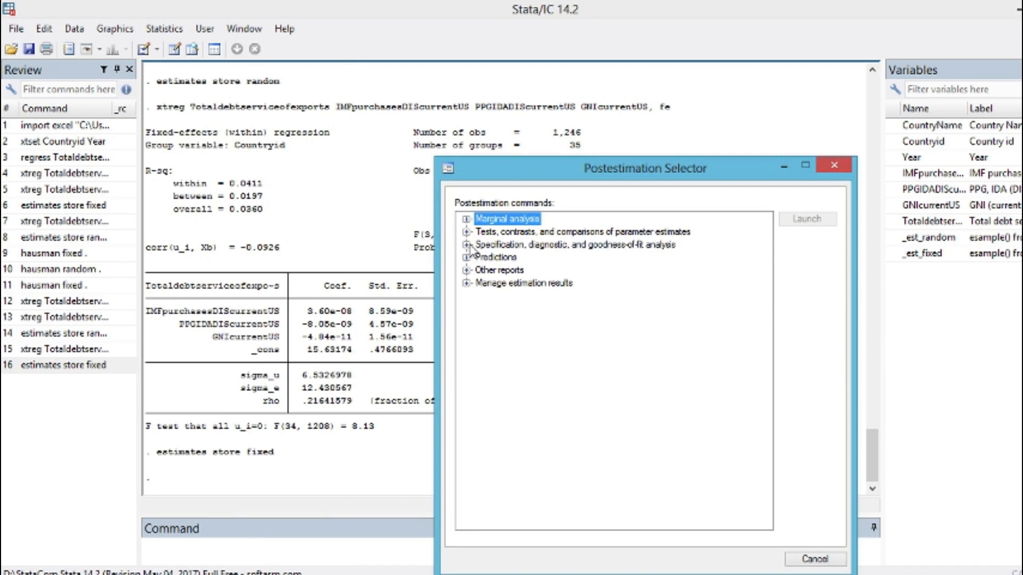
{"action": "left_click", "coordinate": [467, 245]}
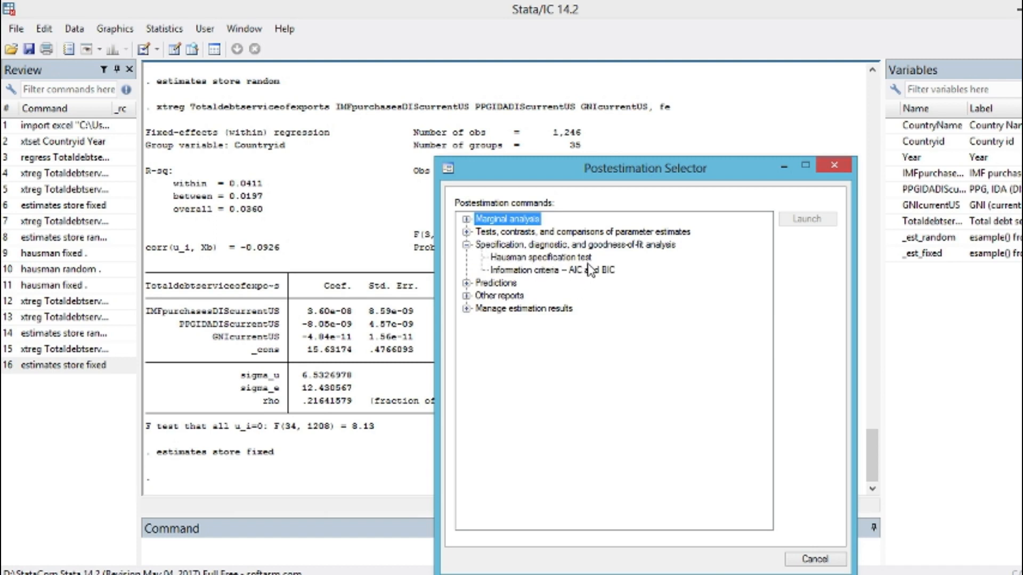
{"action": "double_click", "coordinate": [554, 258]}
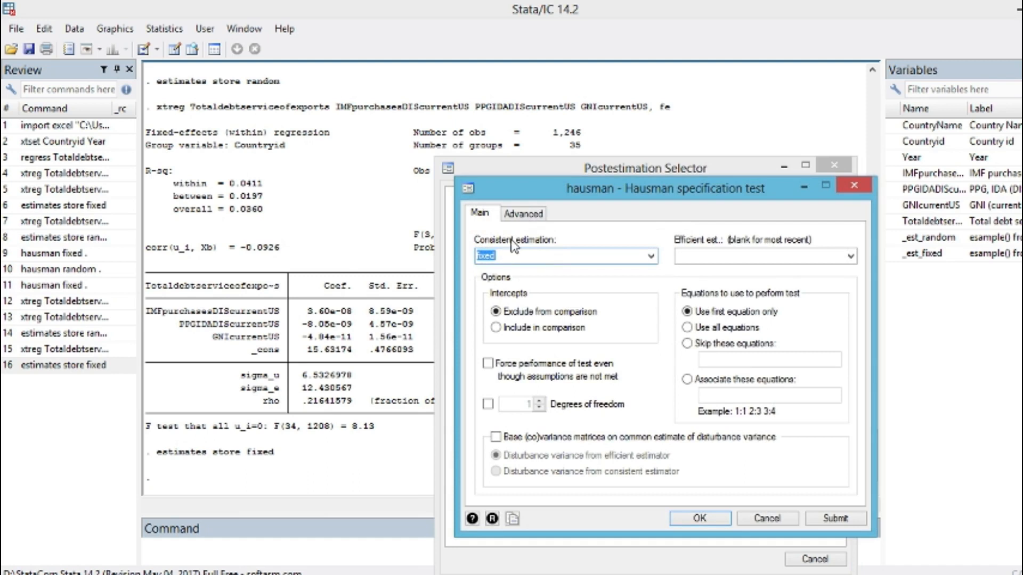
{"action": "left_click", "coordinate": [649, 256]}
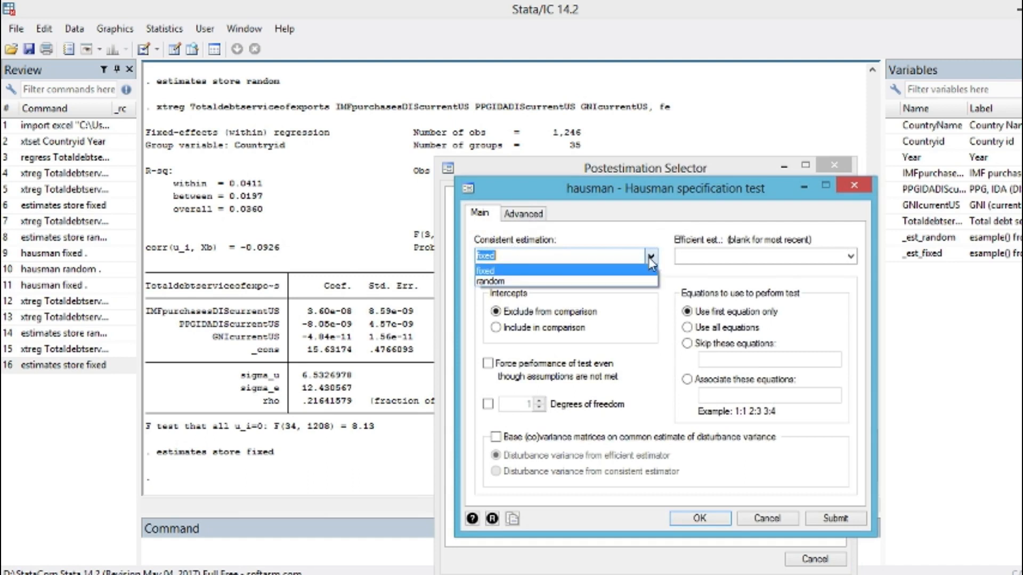
{"action": "left_click", "coordinate": [506, 273]}
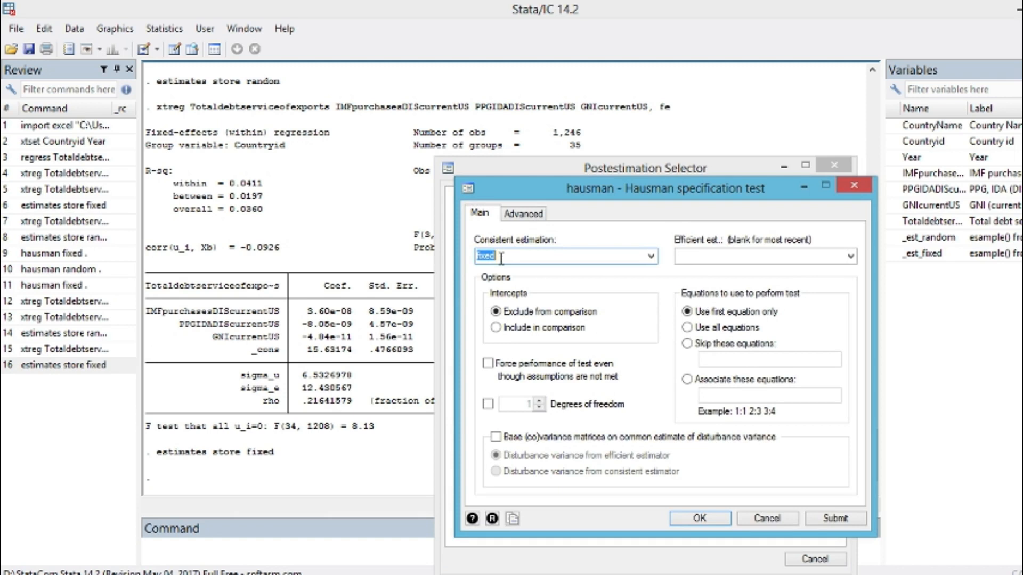
{"action": "left_click", "coordinate": [501, 257]}
Choose random as the efficient estimation, run the Hausman test, and highlight its output in the results
{"action": "left_click", "coordinate": [851, 257]}
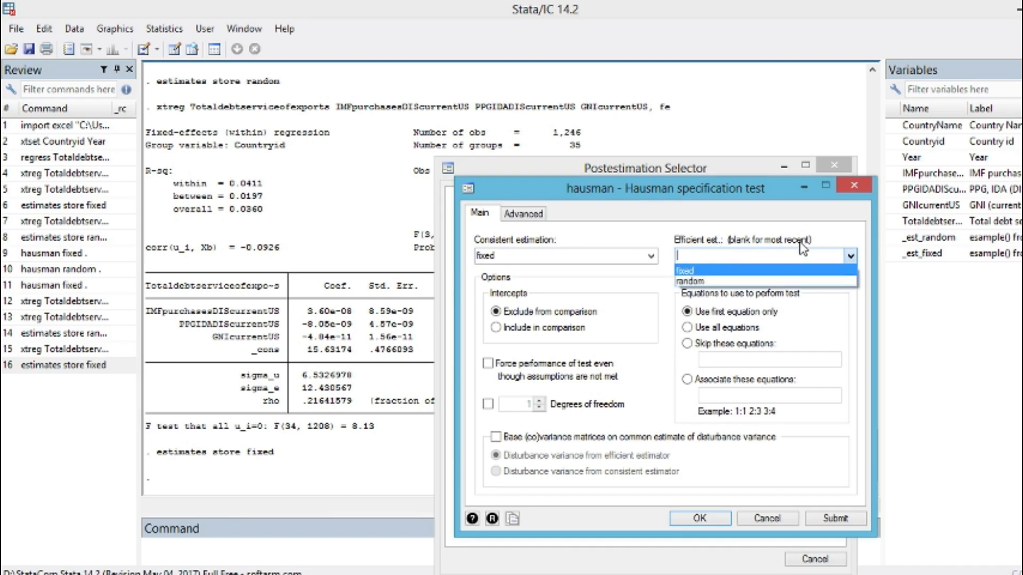
{"action": "left_click", "coordinate": [712, 282]}
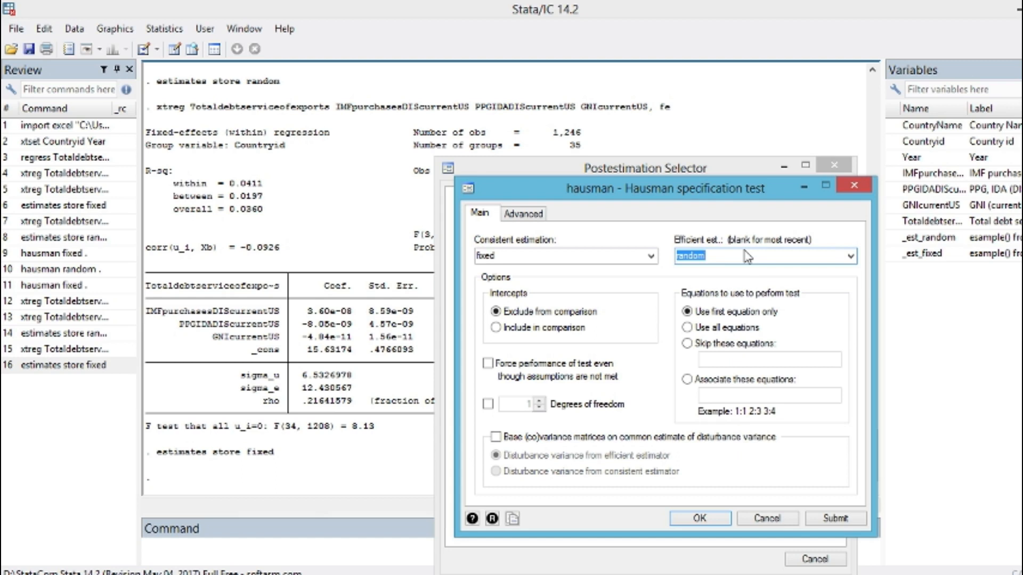
{"action": "left_click", "coordinate": [720, 253]}
{"action": "left_click", "coordinate": [712, 256]}
{"action": "left_click", "coordinate": [698, 519]}
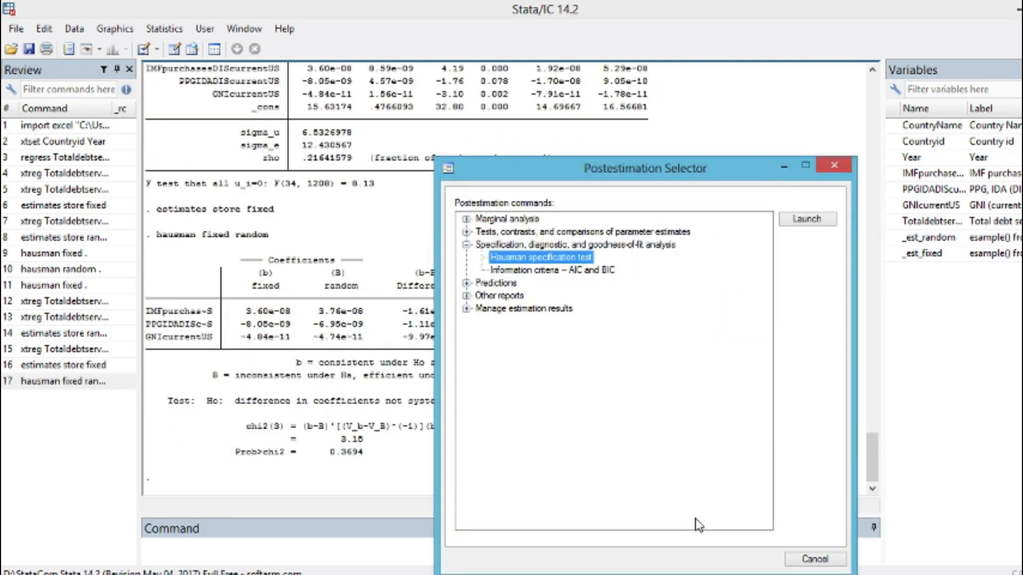
{"action": "left_click", "coordinate": [834, 167]}
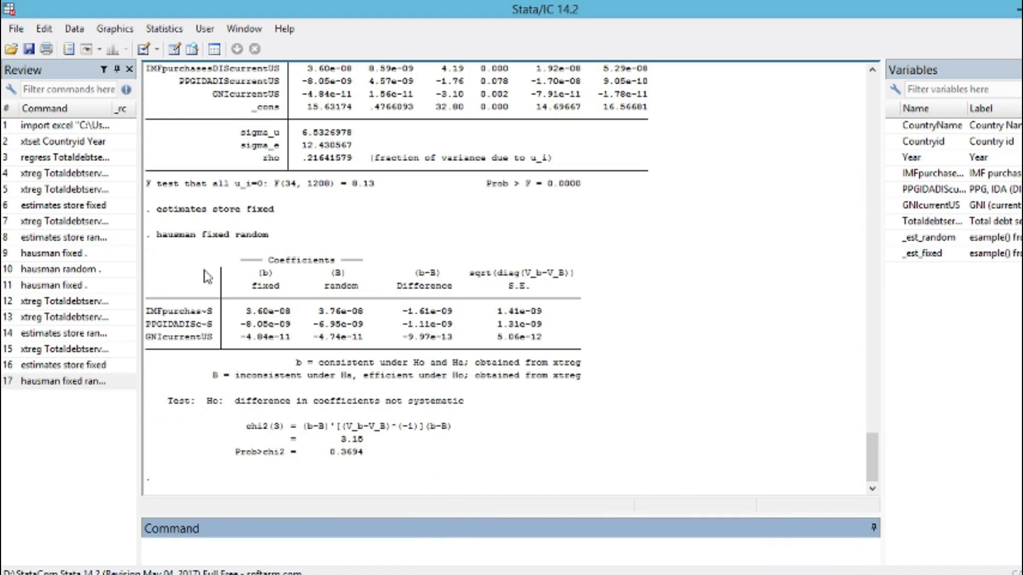
{"action": "left_click_drag", "start_coordinate": [150, 253], "coordinate": [406, 499]}
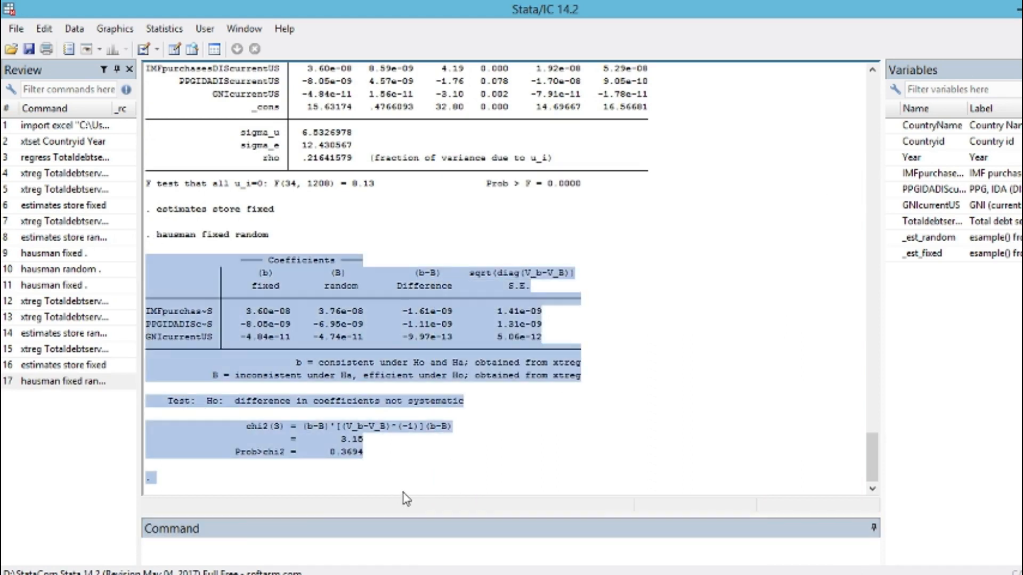
{"action": "left_click", "coordinate": [438, 476]}
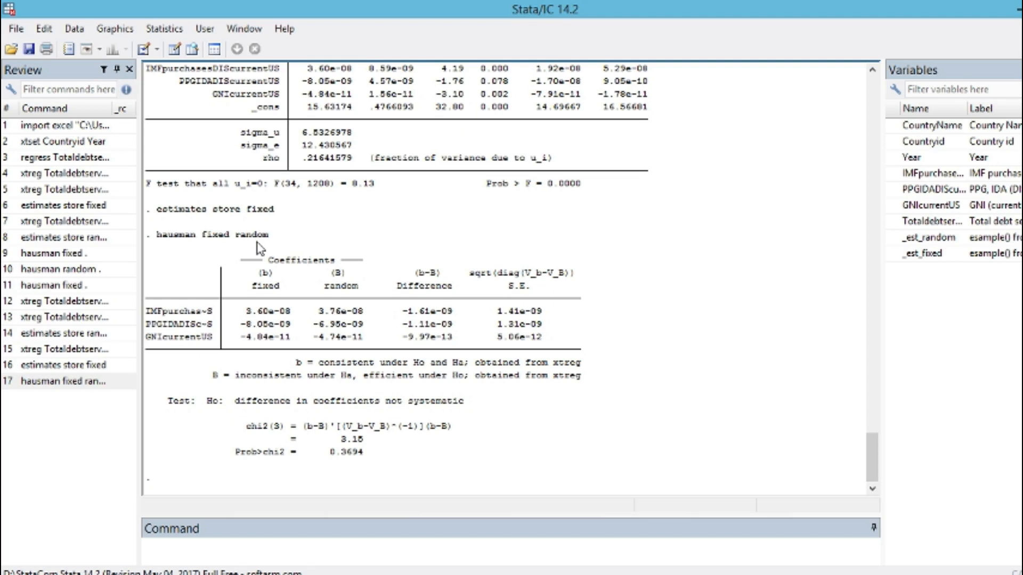
Run the Hausman specification test with the order swapped, using random as the consistent and fixed as the efficient estimation
{"action": "left_click", "coordinate": [167, 30]}
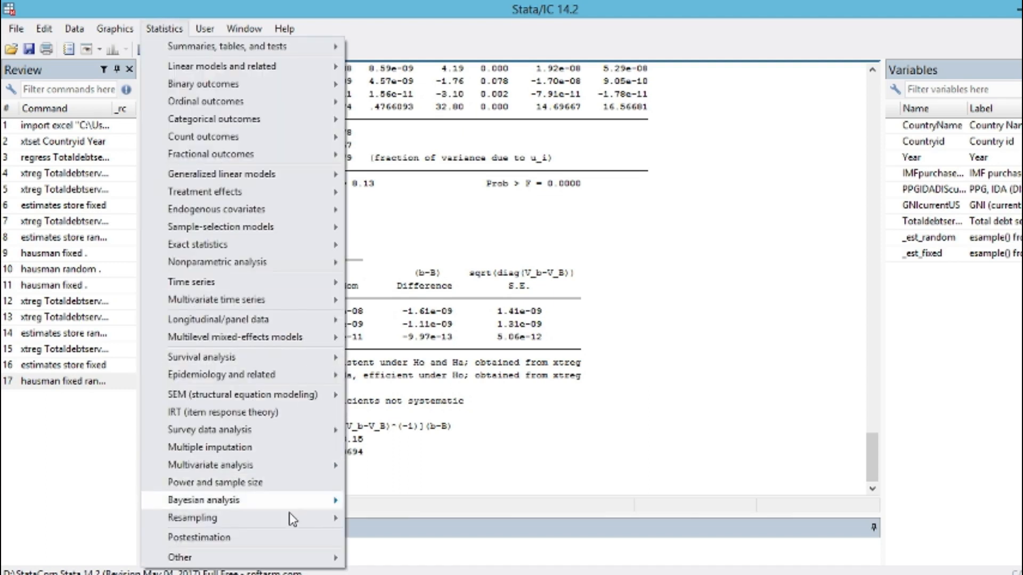
{"action": "left_click", "coordinate": [296, 538]}
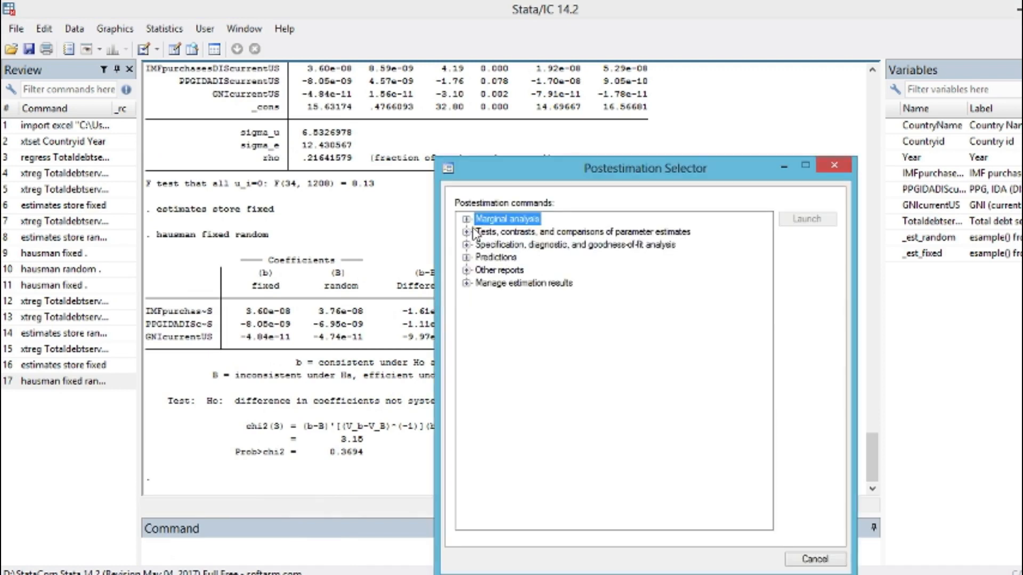
{"action": "left_click", "coordinate": [467, 232]}
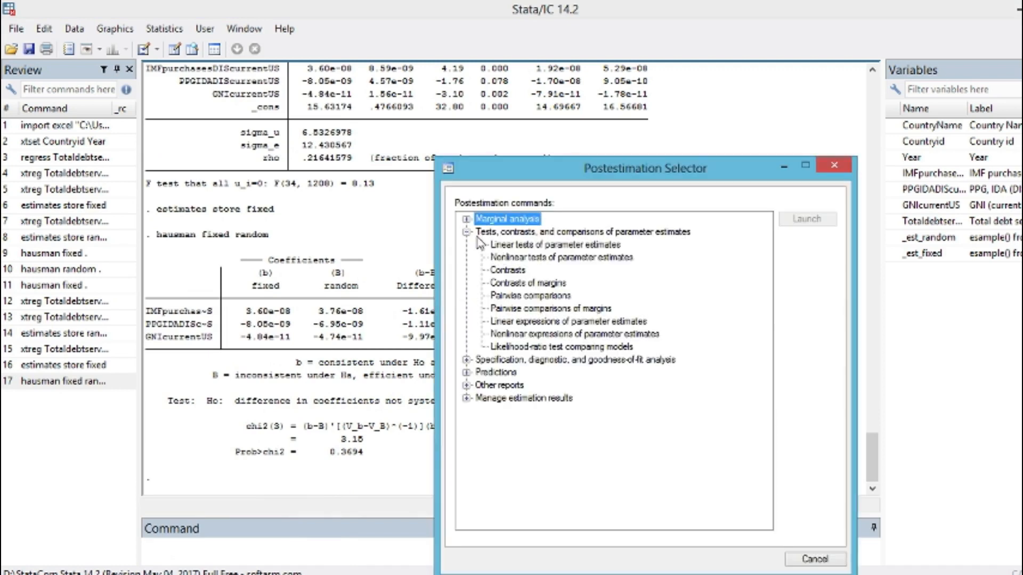
{"action": "left_click", "coordinate": [467, 360]}
{"action": "double_click", "coordinate": [498, 373]}
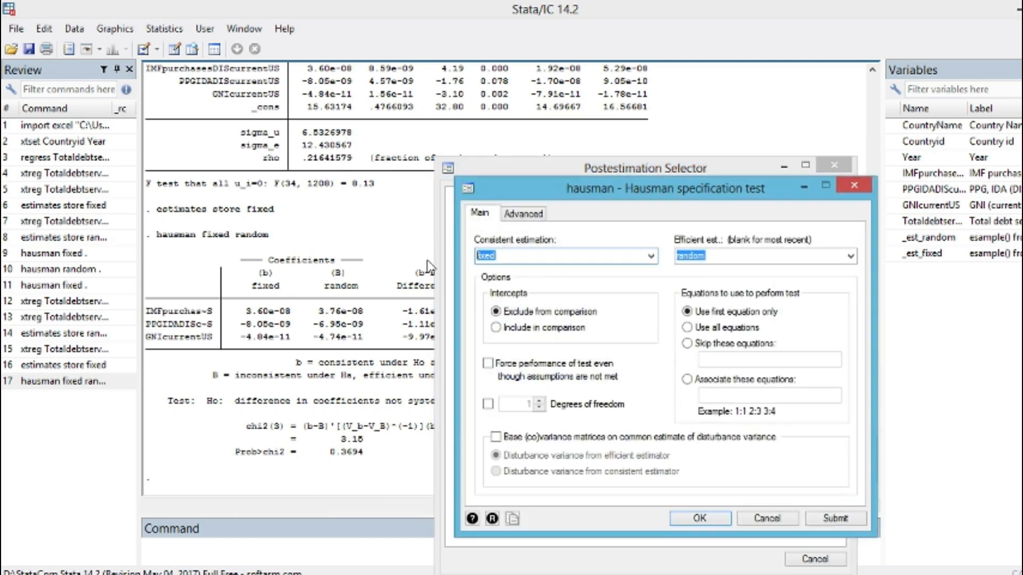
{"action": "type", "text": "r"}
{"action": "left_click", "coordinate": [651, 256]}
{"action": "left_click", "coordinate": [563, 283]}
{"action": "left_click", "coordinate": [850, 256]}
{"action": "left_click", "coordinate": [692, 272]}
{"action": "left_click", "coordinate": [692, 519]}
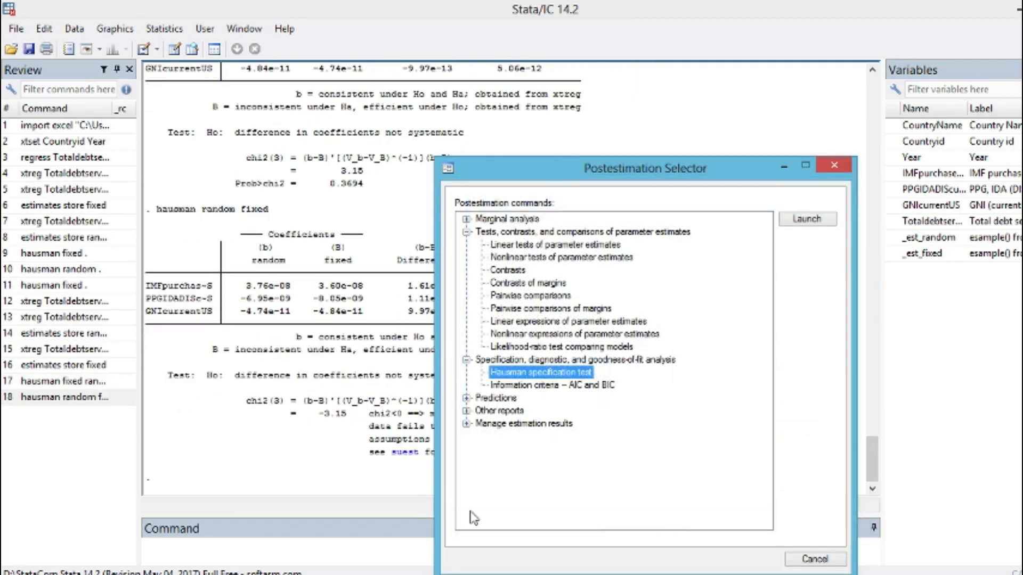
{"action": "left_click", "coordinate": [834, 165]}
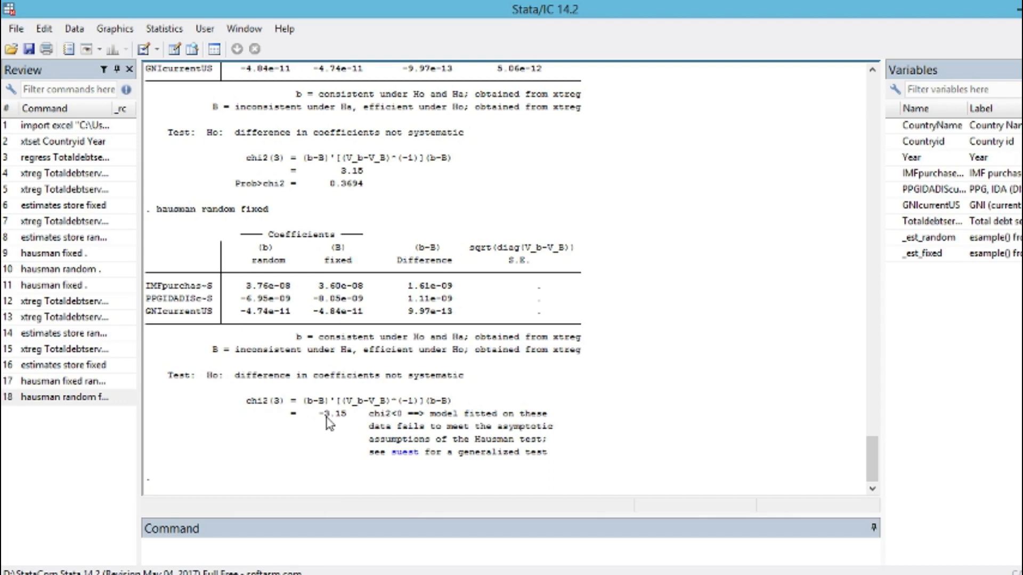
Rerun the Hausman specification test with fixed as the consistent and random as the efficient estimation, and dismiss the postestimation selector
{"action": "left_click", "coordinate": [162, 30]}
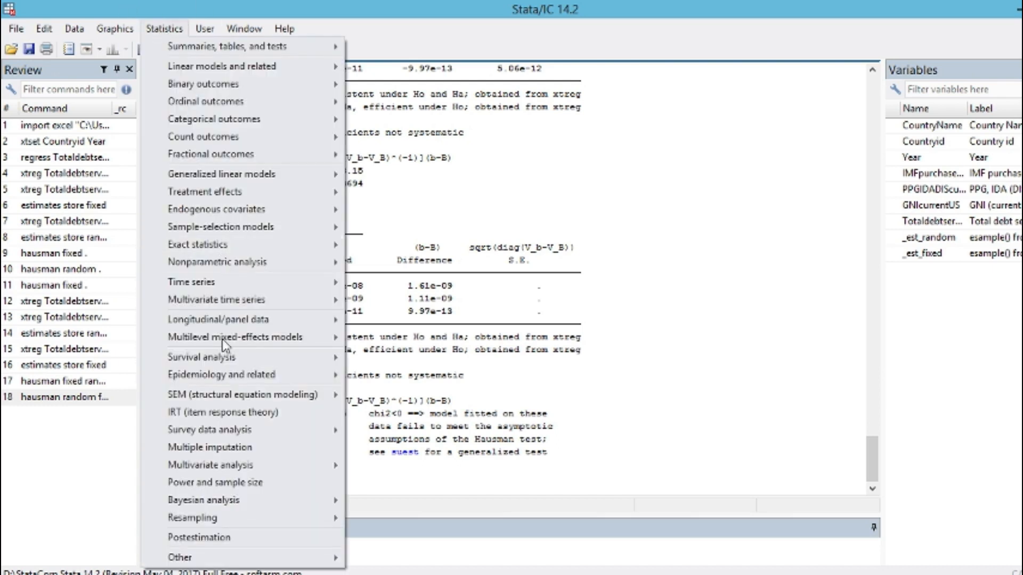
{"action": "left_click", "coordinate": [277, 538]}
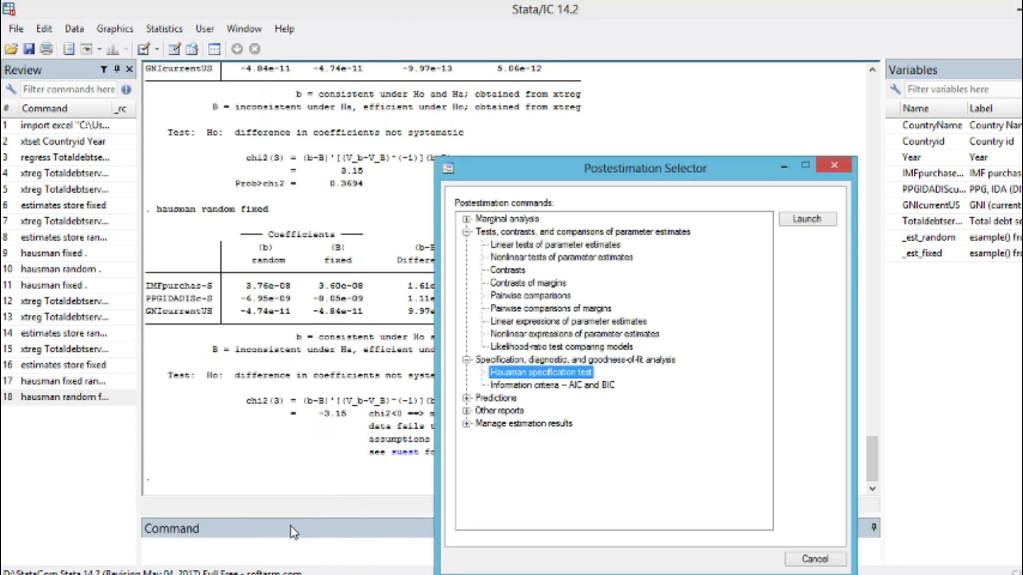
{"action": "double_click", "coordinate": [511, 375]}
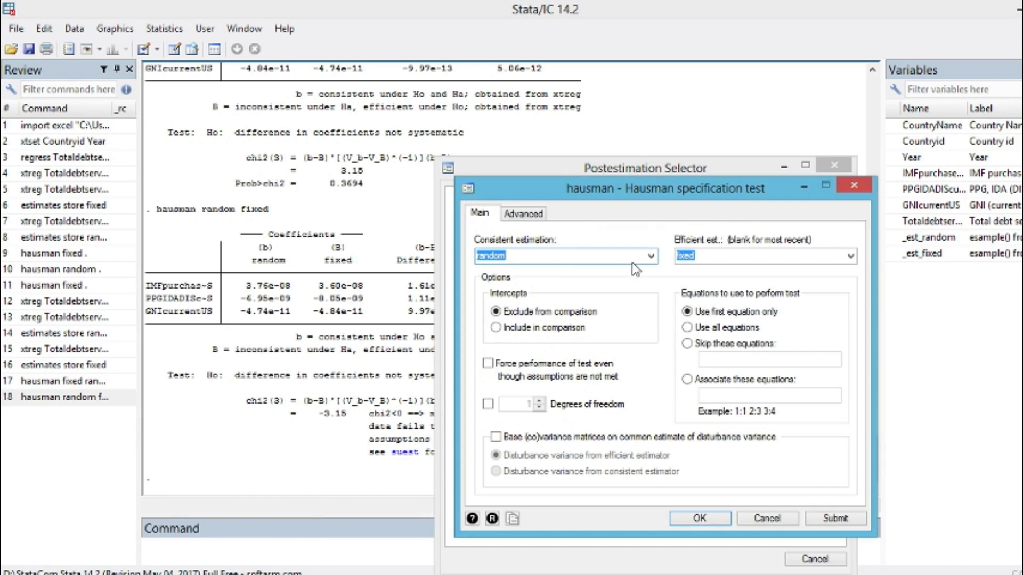
{"action": "left_click", "coordinate": [650, 257]}
{"action": "left_click", "coordinate": [519, 273]}
{"action": "left_click", "coordinate": [849, 257]}
{"action": "left_click", "coordinate": [713, 283]}
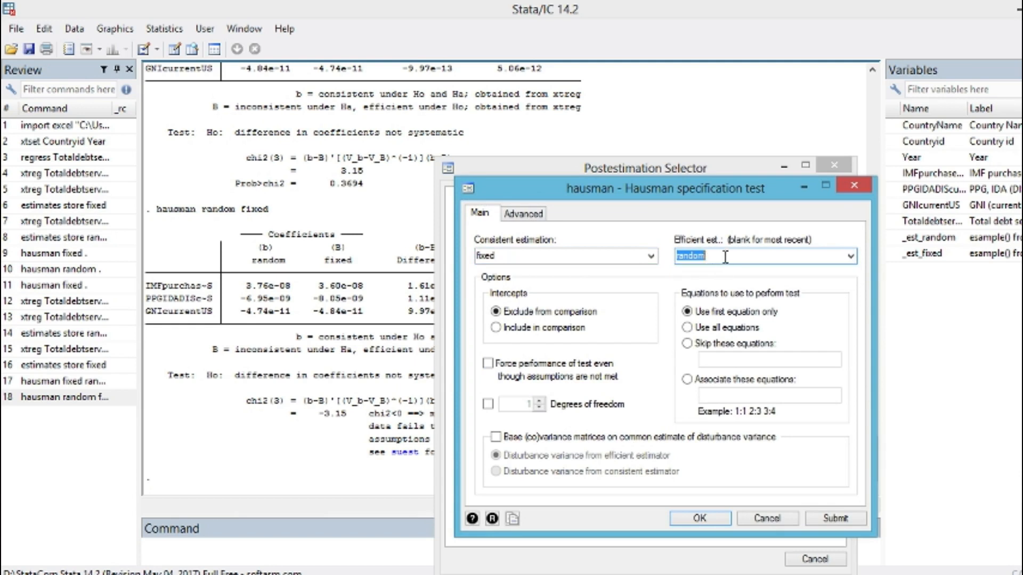
{"action": "left_click", "coordinate": [701, 518]}
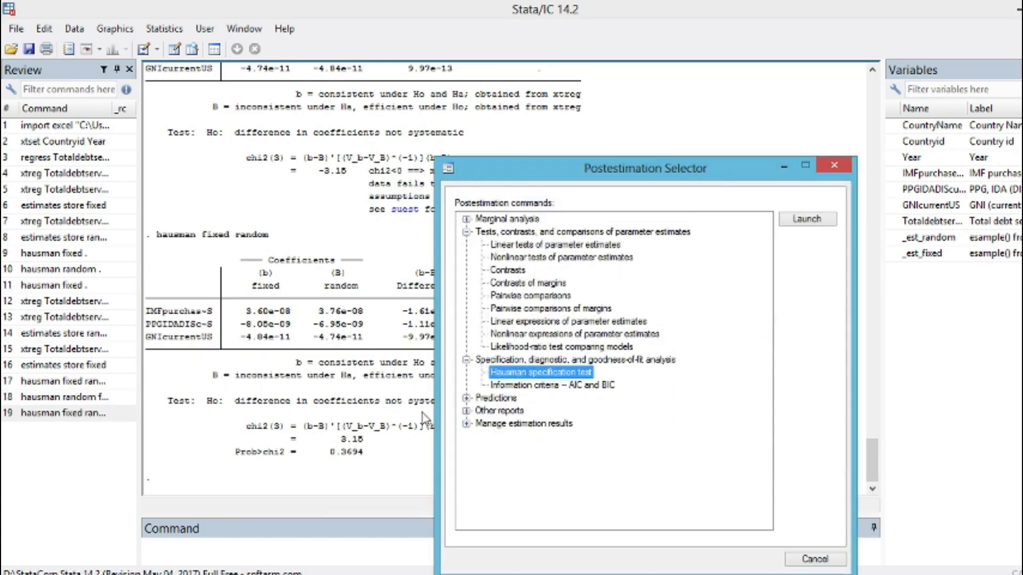
{"action": "left_click", "coordinate": [380, 468]}
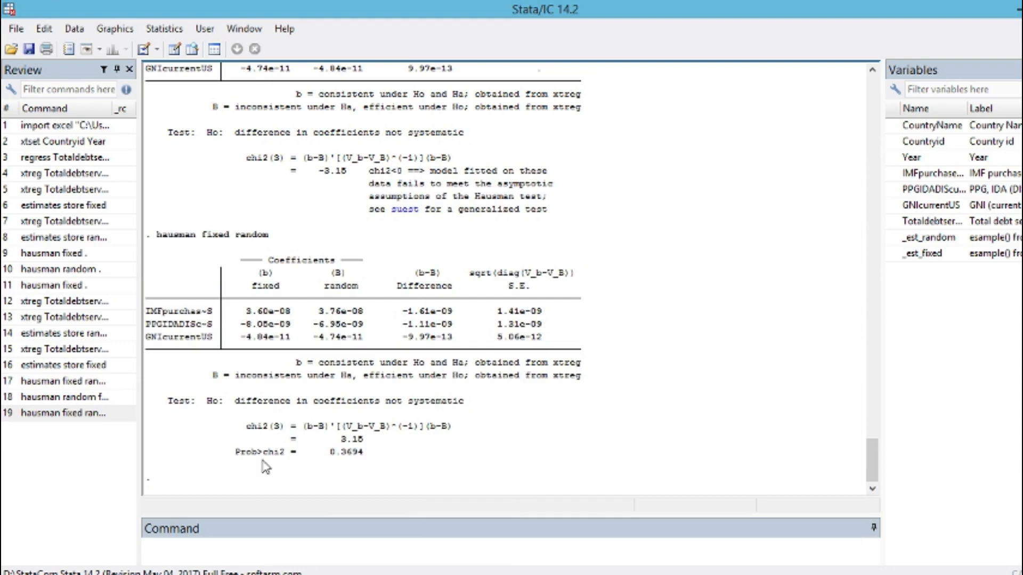